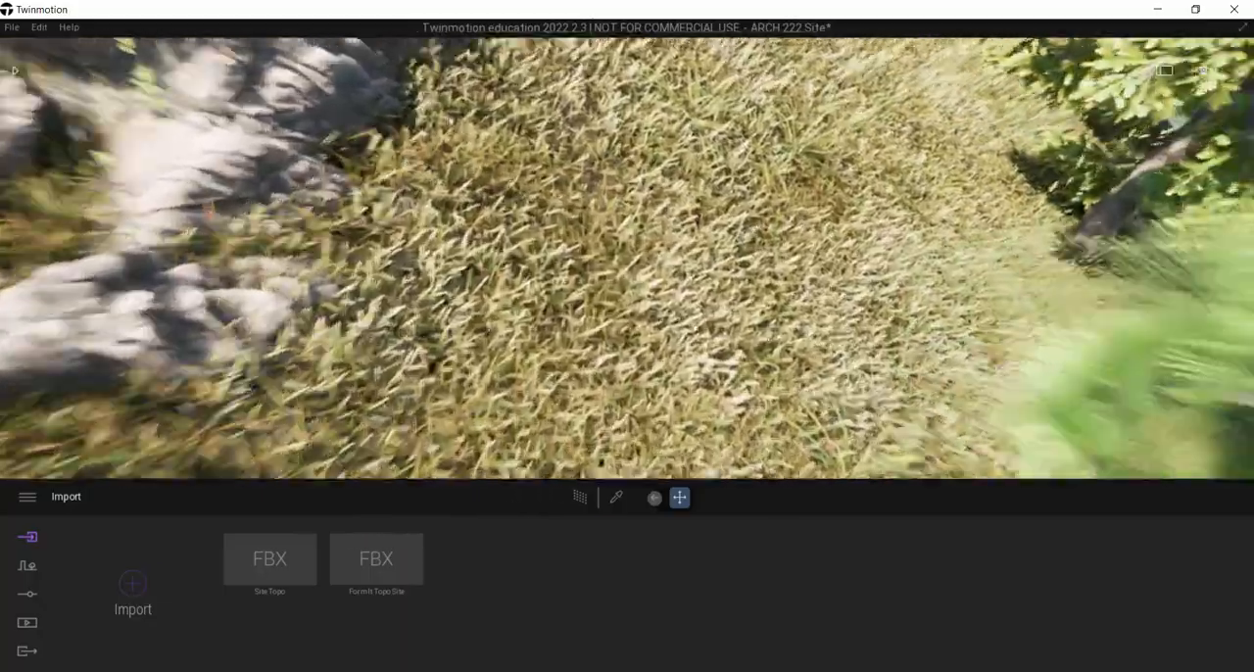
# Step: Create a first media image showing the white box on the grassy slope with the person standing at its lower corner
pyautogui.moveTo(627, 259); pyautogui.dragTo(732, 113, button='right')
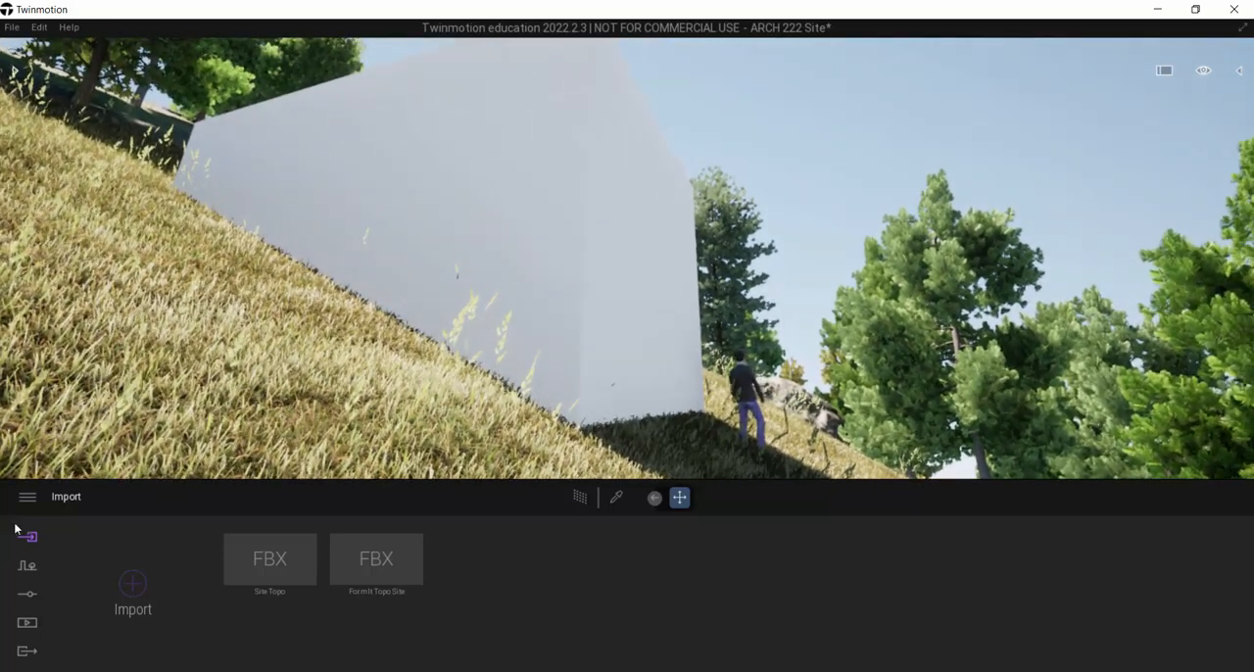
pyautogui.click(28, 622)
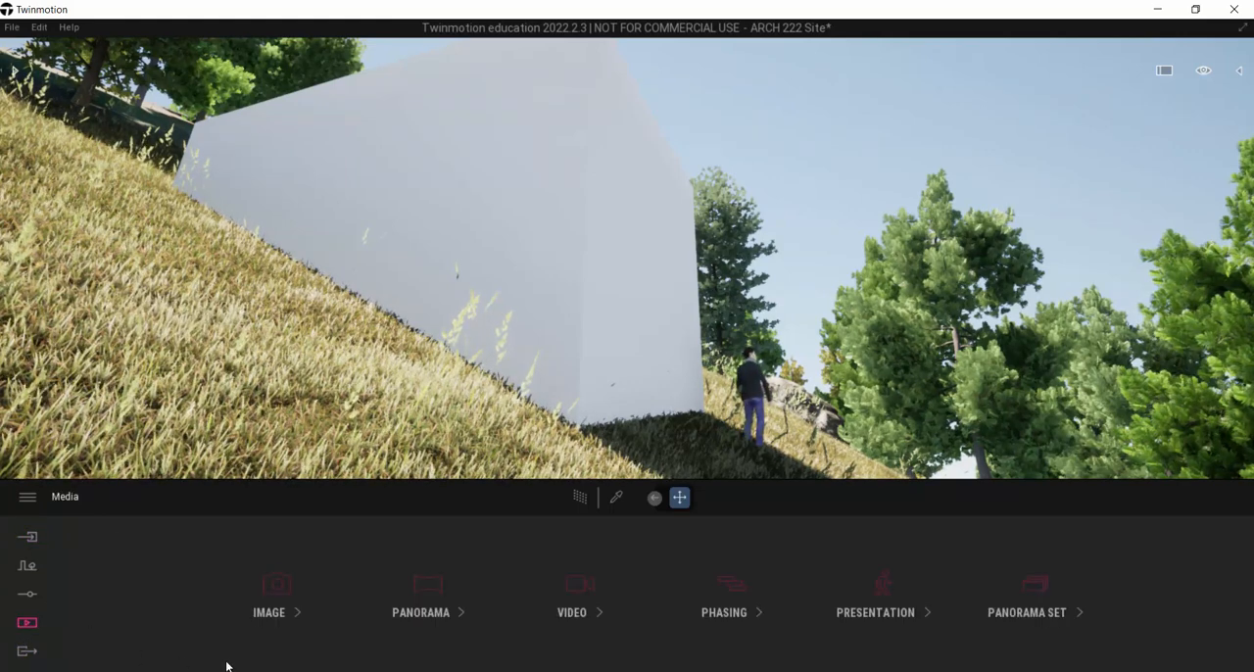
pyautogui.click(275, 594)
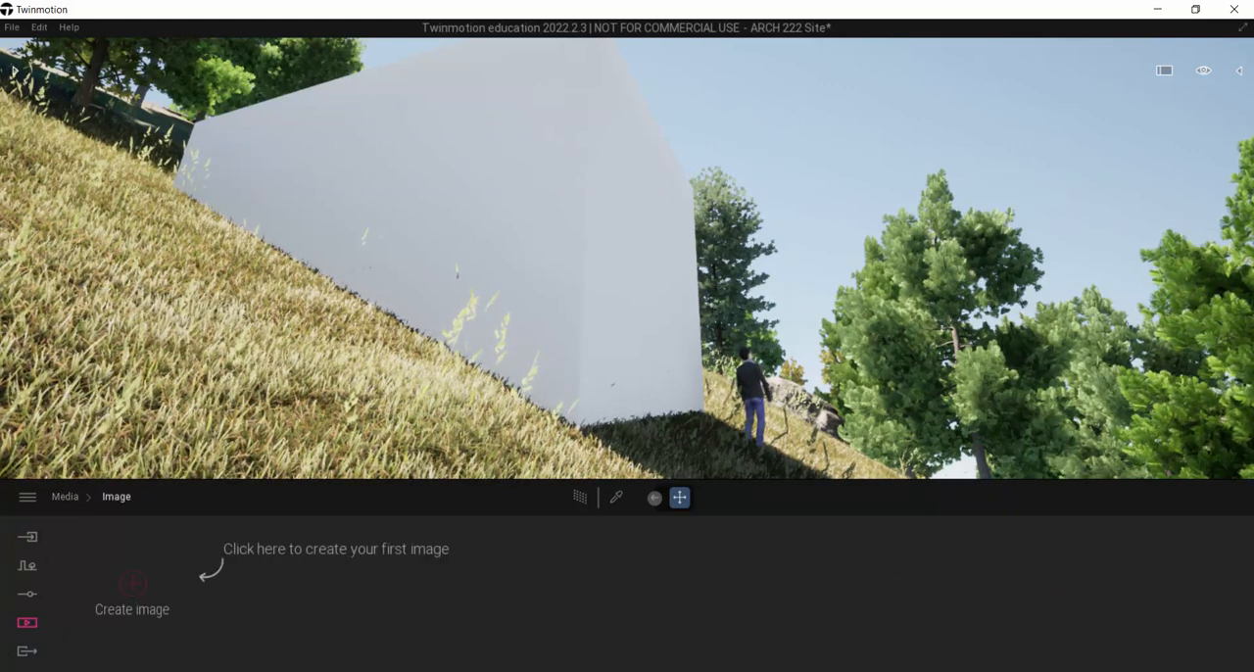
pyautogui.moveTo(522, 300); pyautogui.dragTo(471, 425, button='right')
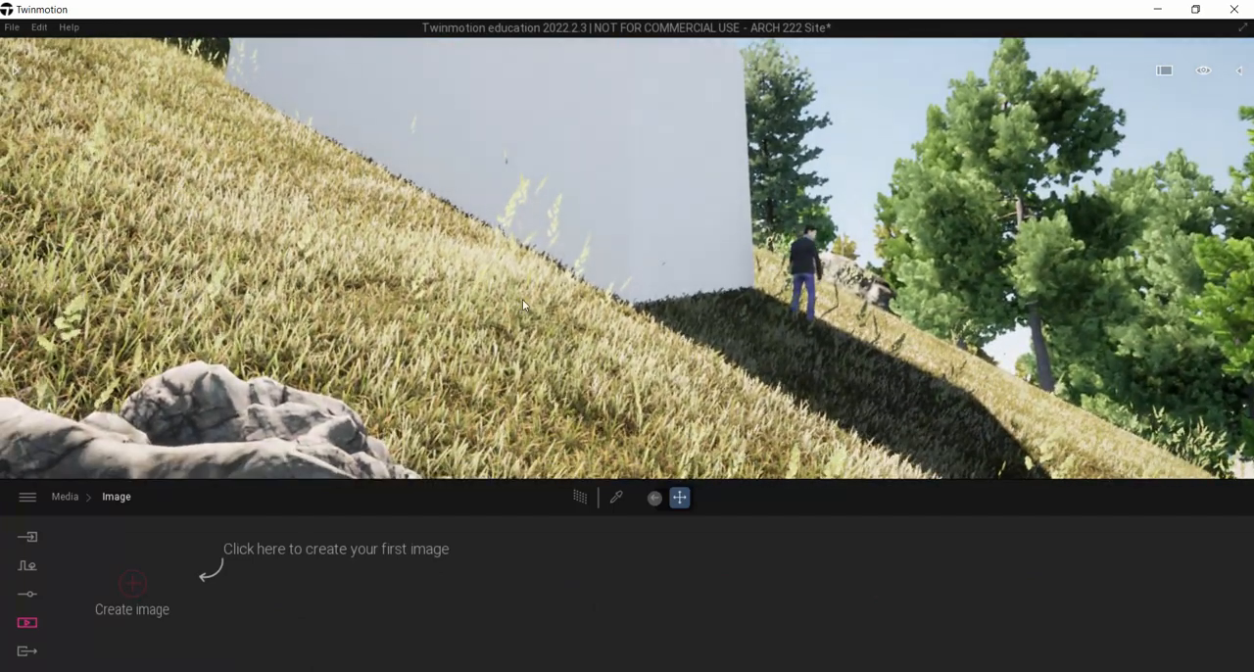
pyautogui.scroll(2, 523, 298)
pyautogui.press('e')
pyautogui.moveTo(525, 300); pyautogui.dragTo(531, 278, button='right')
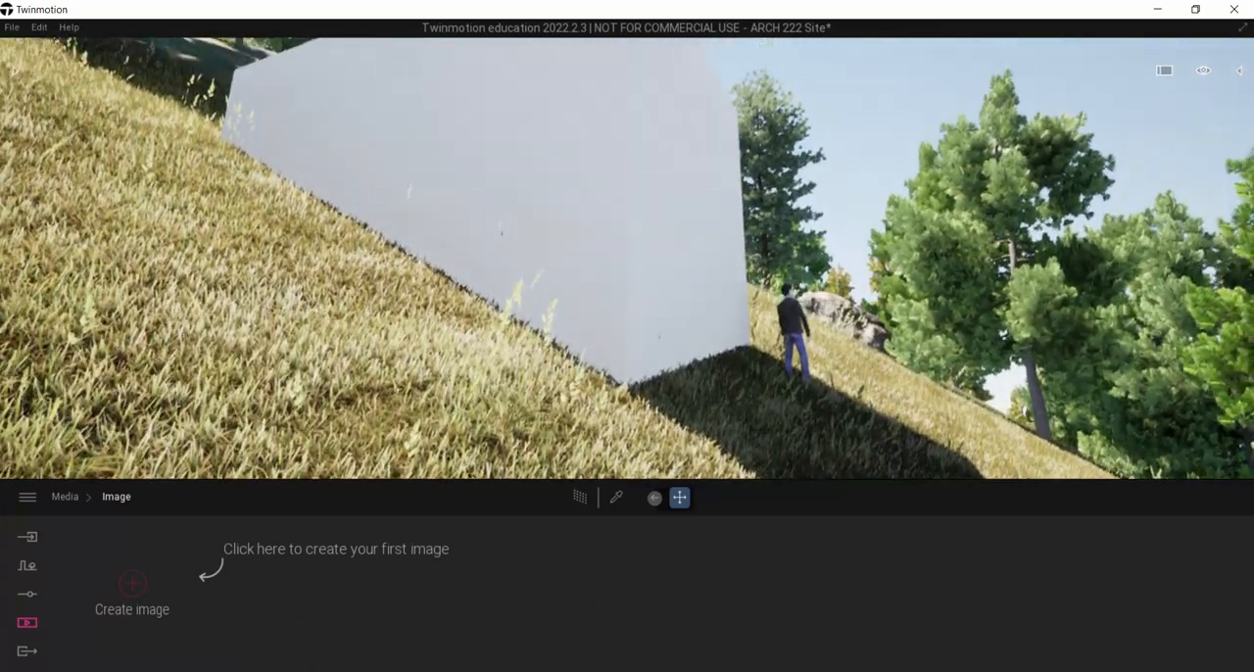
pyautogui.click(132, 585)
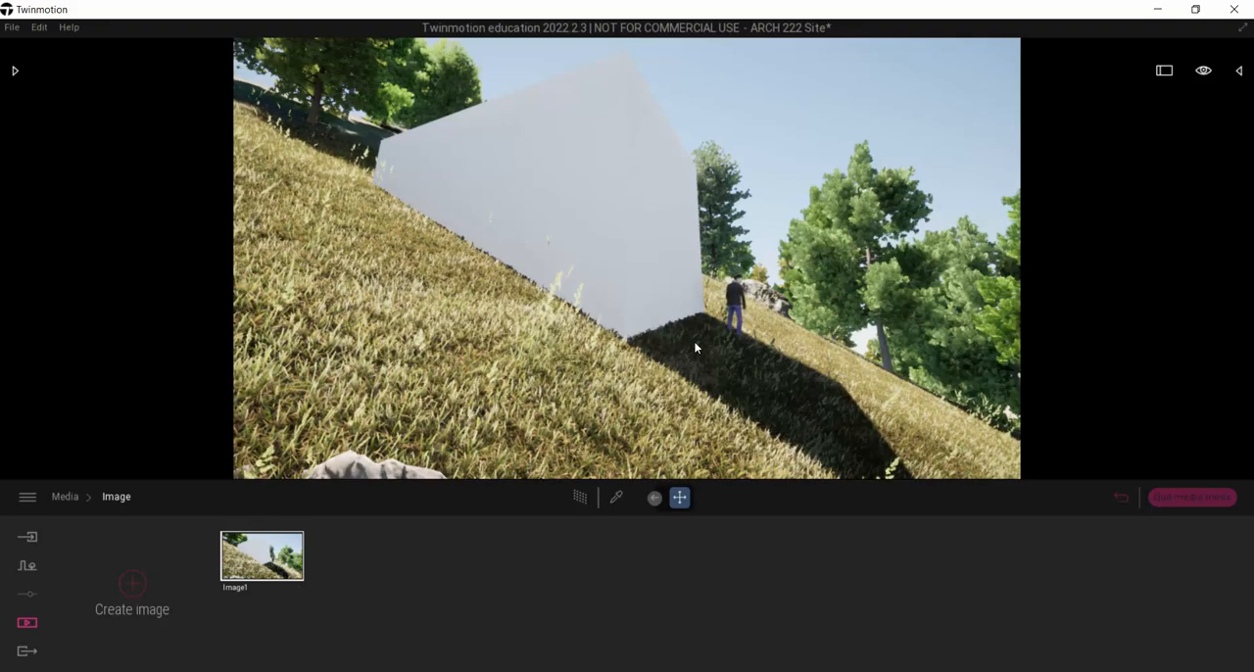
# Step: Create a second image from the opposite side of the white box, framing the view with pine foliage in the foreground
pyautogui.moveTo(546, 363); pyautogui.dragTo(606, 443, button='right')
pyautogui.press('w')
pyautogui.press('s')
pyautogui.moveTo(686, 345); pyautogui.dragTo(577, 359, button='right')
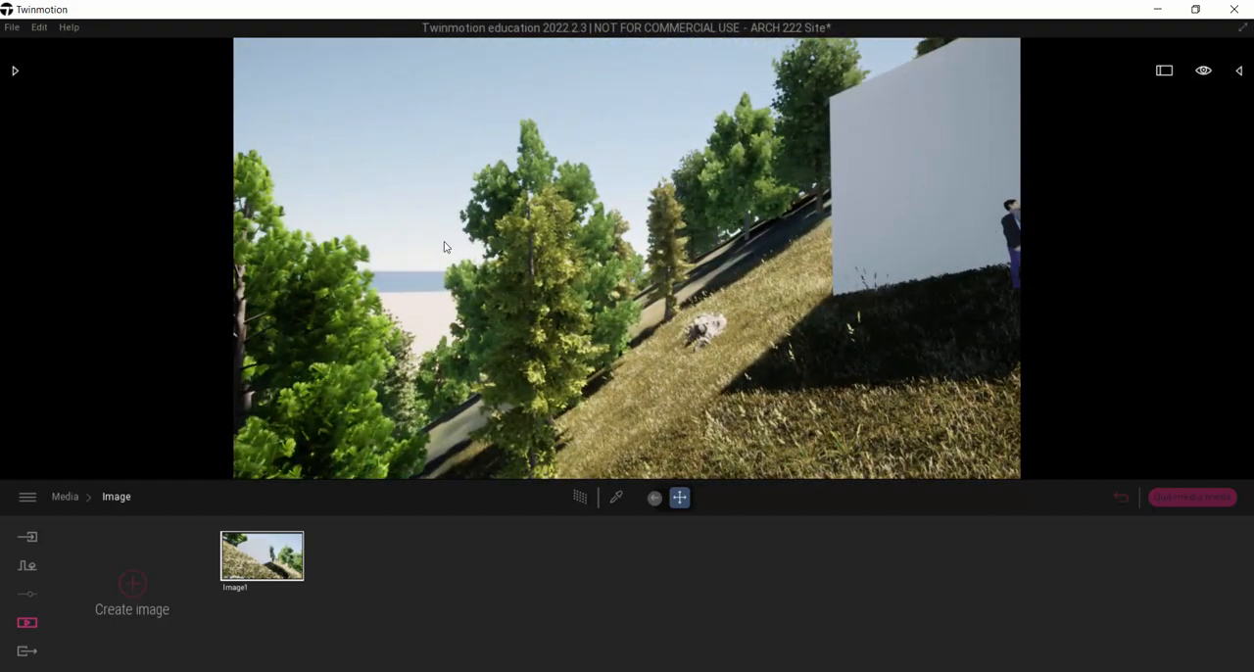
pyautogui.moveTo(403, 269); pyautogui.dragTo(603, 274, button='right')
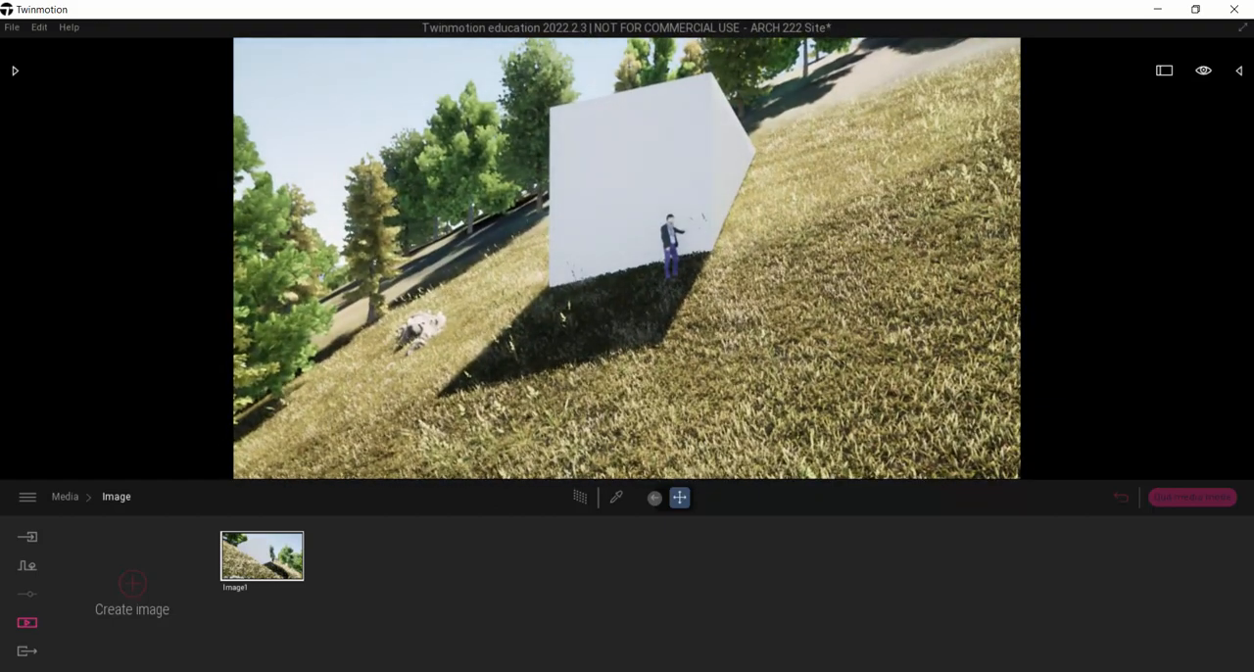
pyautogui.press('s')
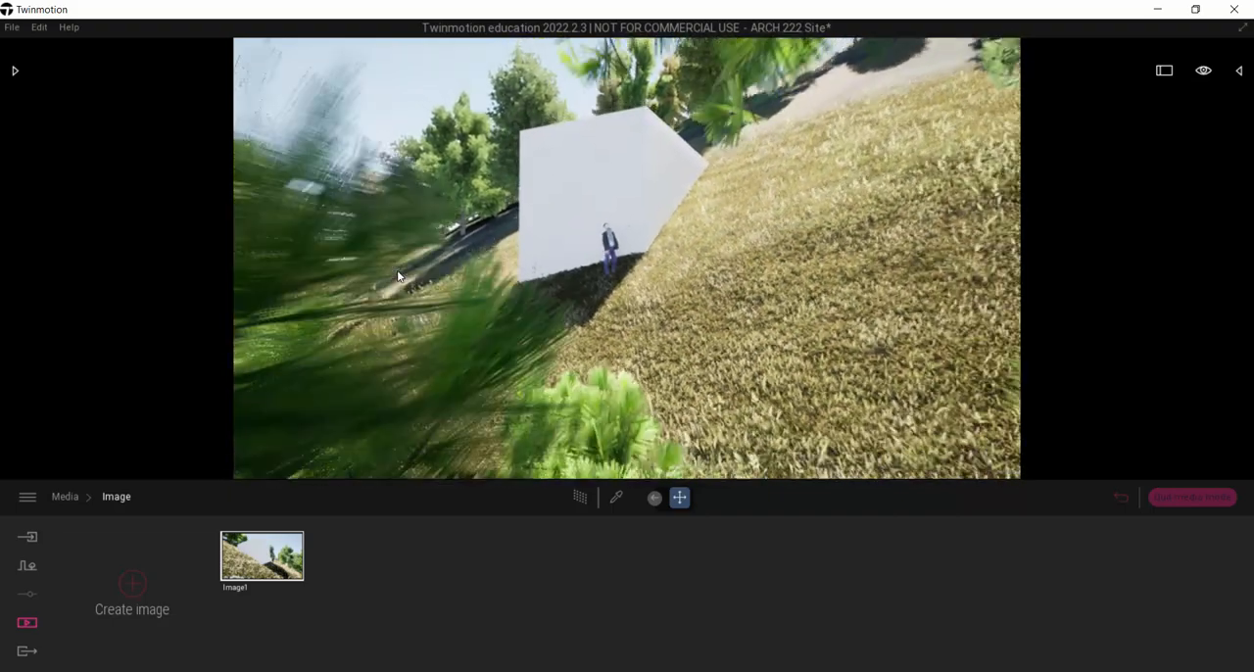
pyautogui.press('s')
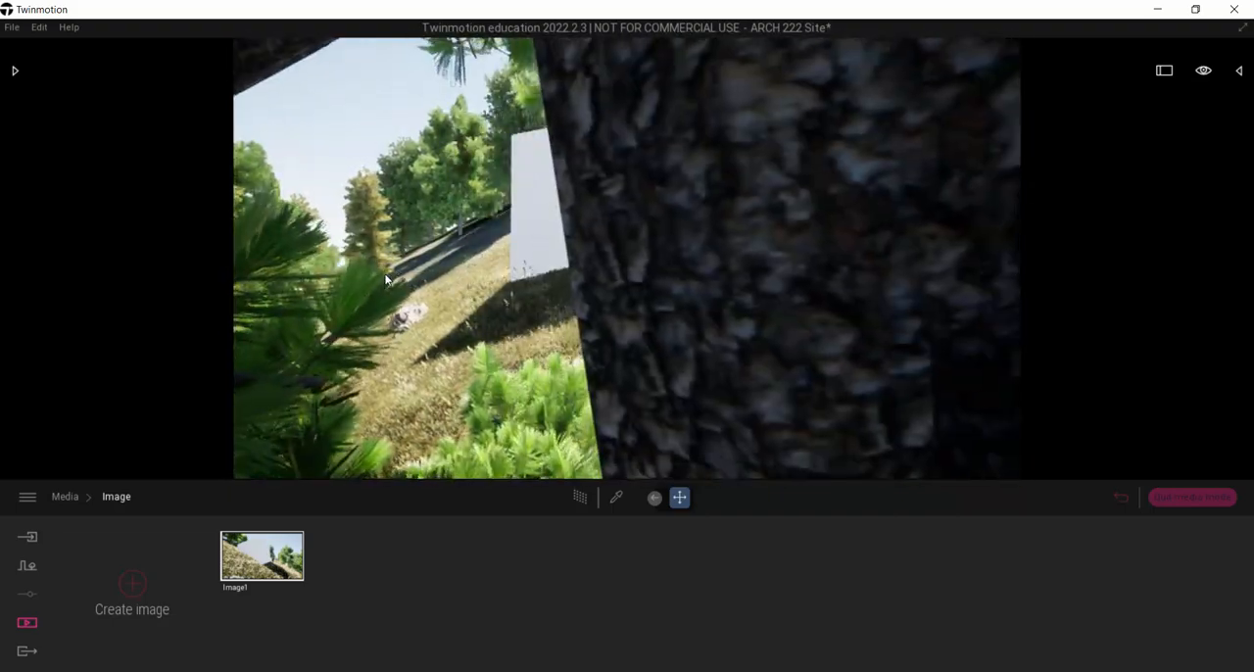
pyautogui.press('w')
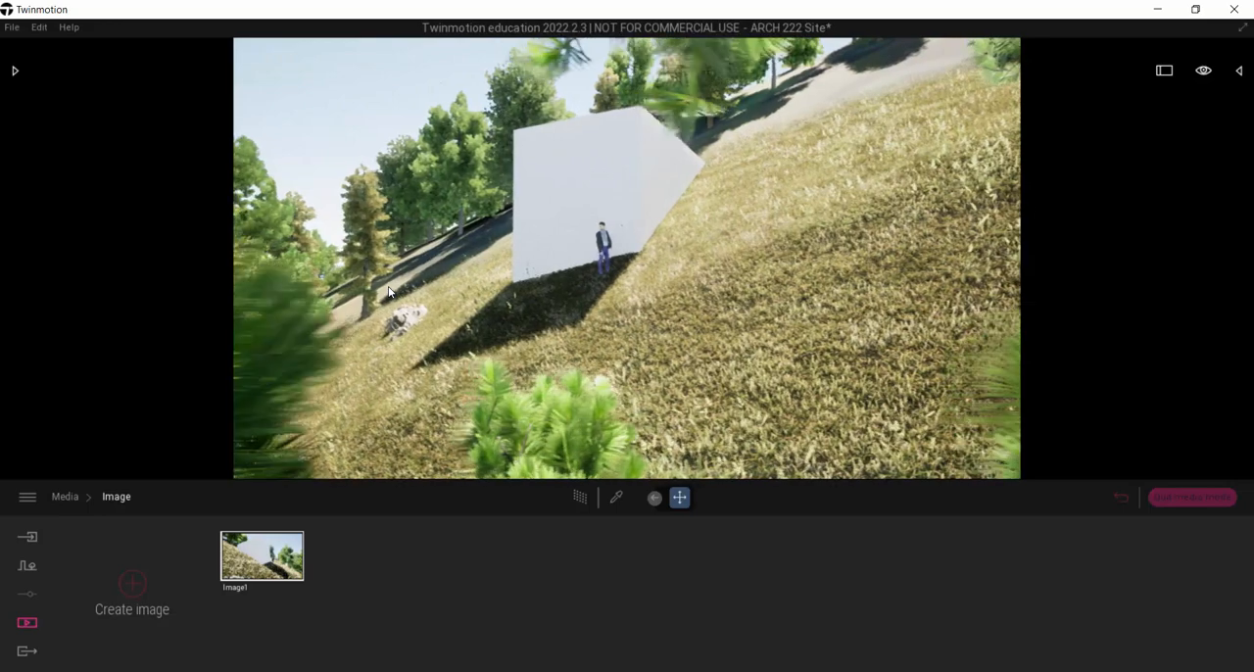
pyautogui.moveTo(389, 294)
pyautogui.mouseDown(button='right')
pyautogui.moveTo(378, 305)
pyautogui.moveTo(391, 297)
pyautogui.mouseUp(button='right')
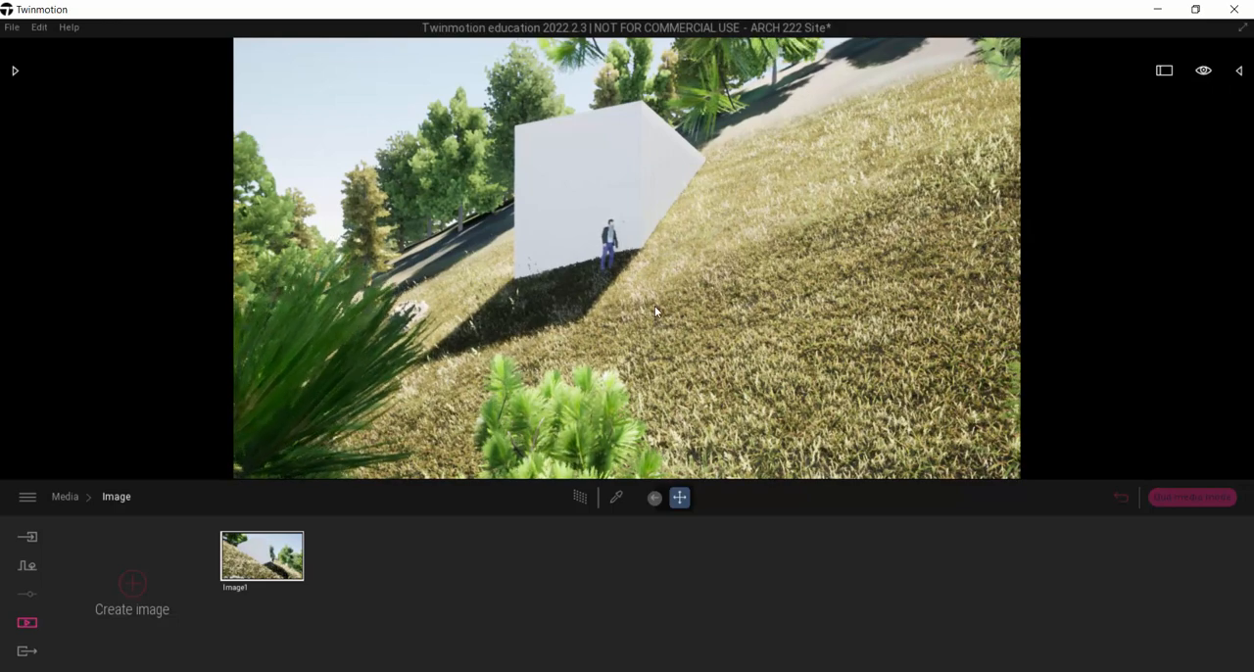
pyautogui.press('d')
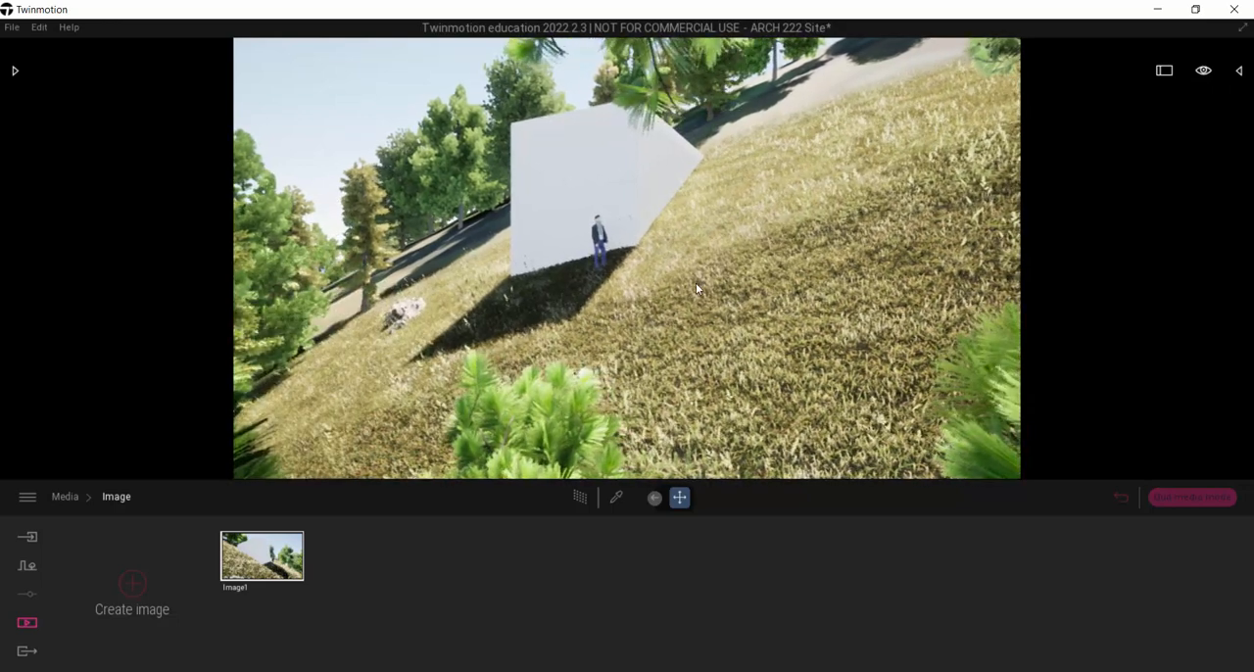
pyautogui.press('a')
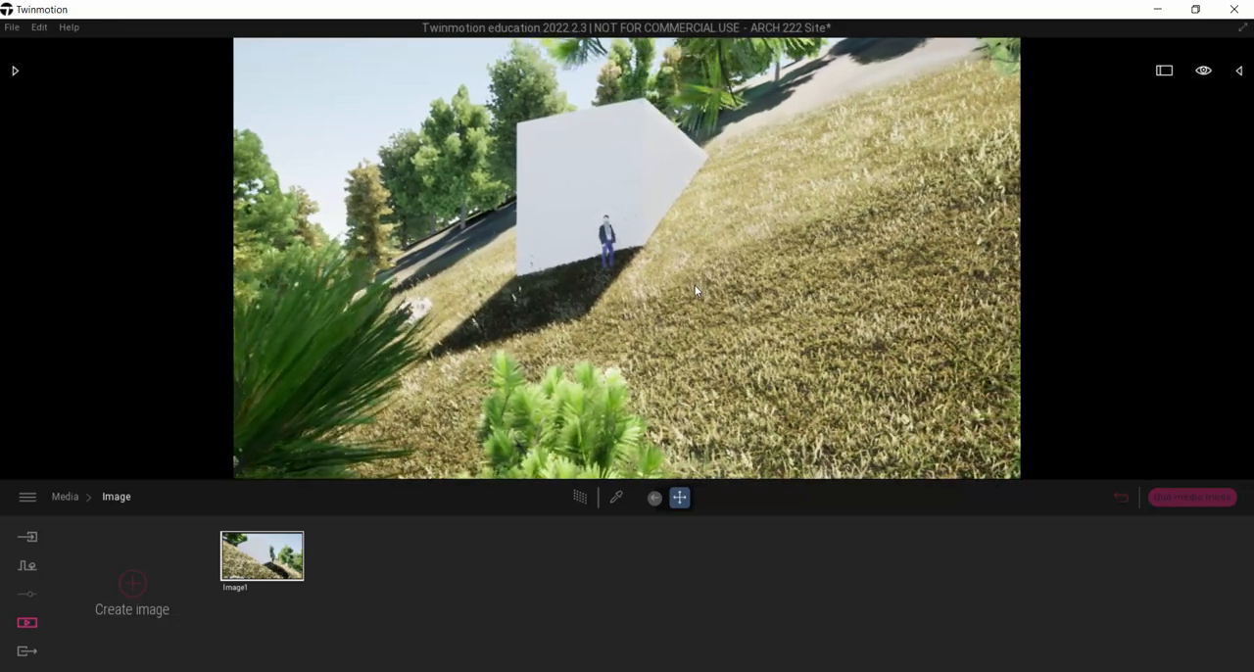
pyautogui.moveTo(697, 293); pyautogui.dragTo(697, 299, button='right')
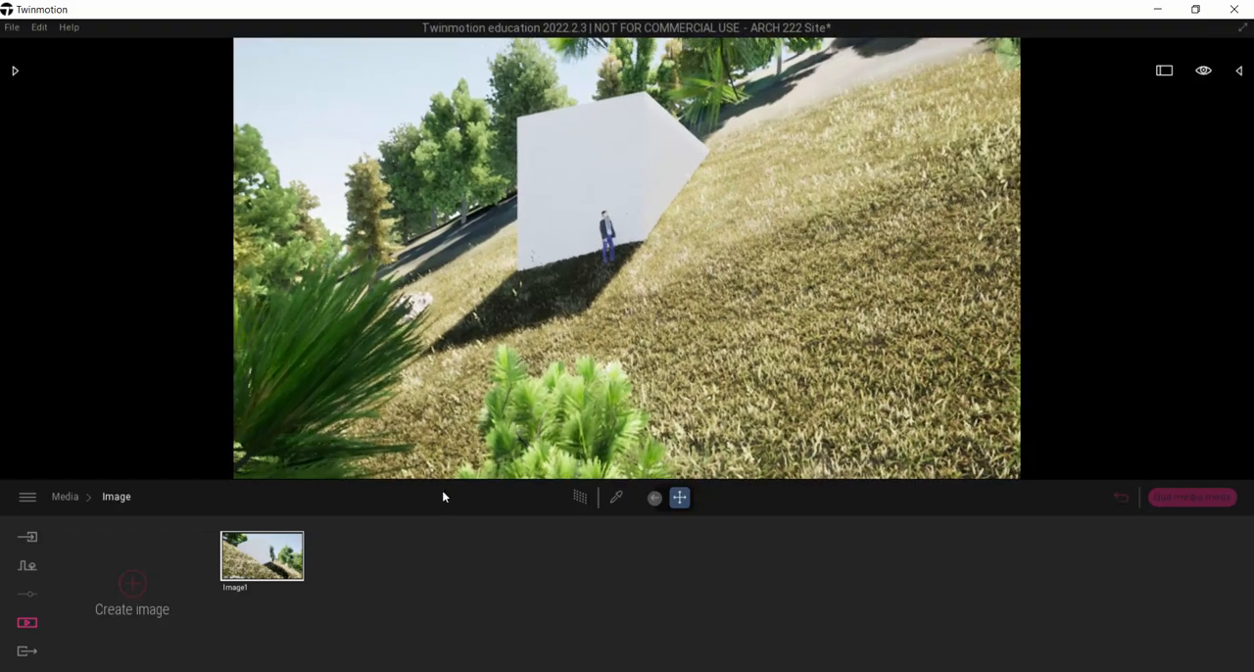
pyautogui.click(135, 587)
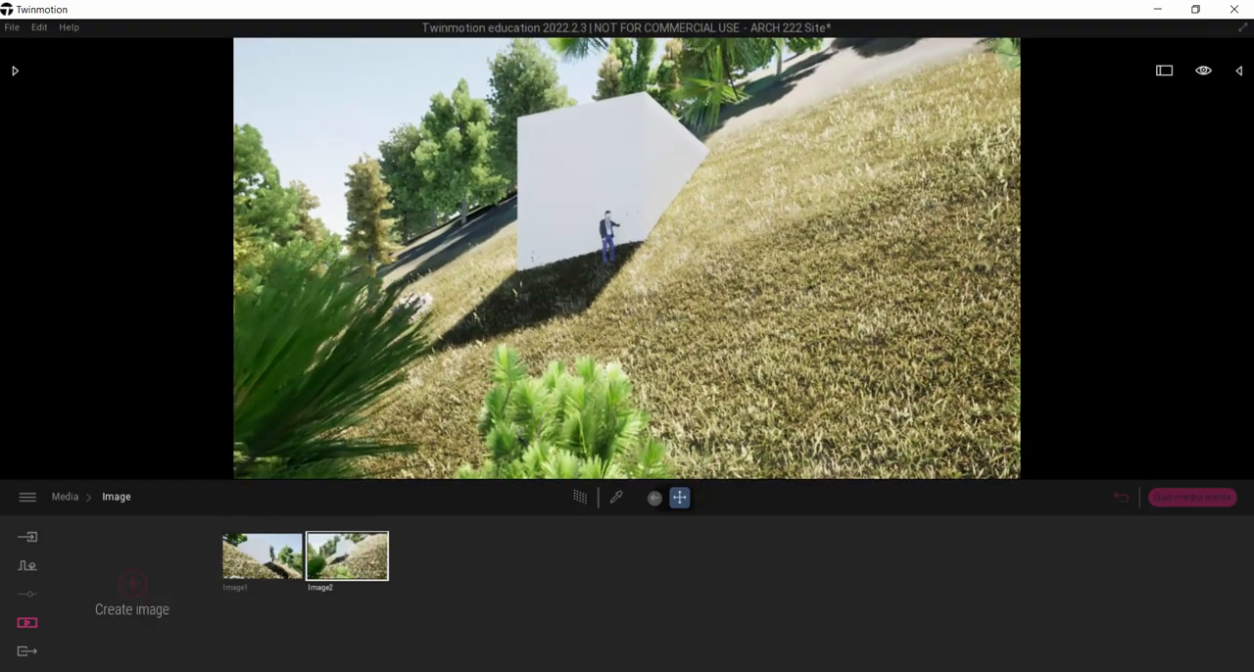
# Step: Create a third image looking down on the white box and surrounding trees from high above the site
pyautogui.moveTo(794, 215); pyautogui.dragTo(824, 279, button='right')
pyautogui.press('w')
pyautogui.press('s')
pyautogui.press('e')
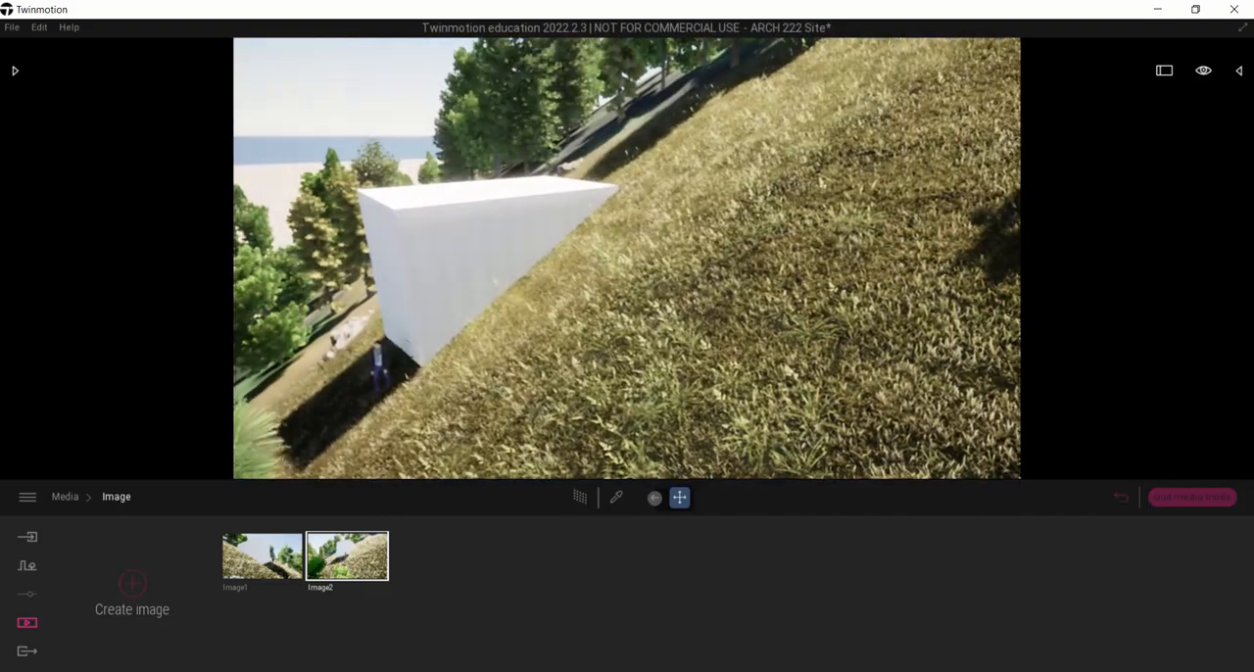
pyautogui.press('a')
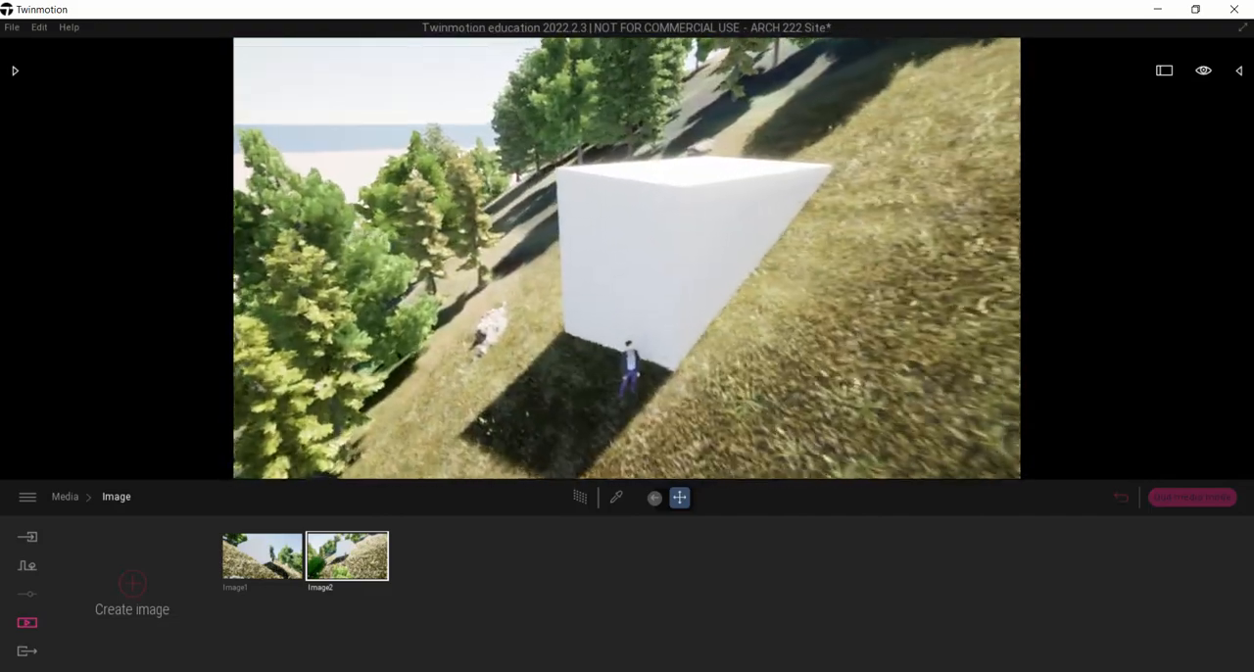
pyautogui.press('e')
pyautogui.moveTo(730, 215); pyautogui.dragTo(759, 279, button='right')
pyautogui.press('s')
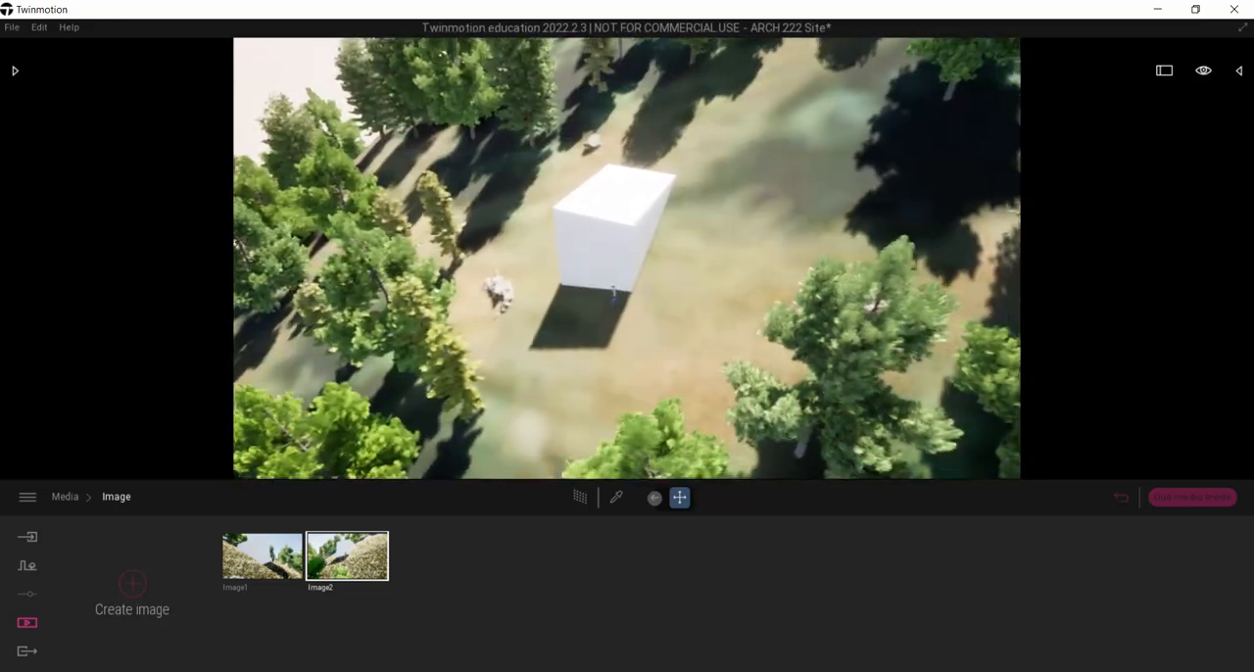
pyautogui.moveTo(760, 225); pyautogui.dragTo(825, 201, button='right')
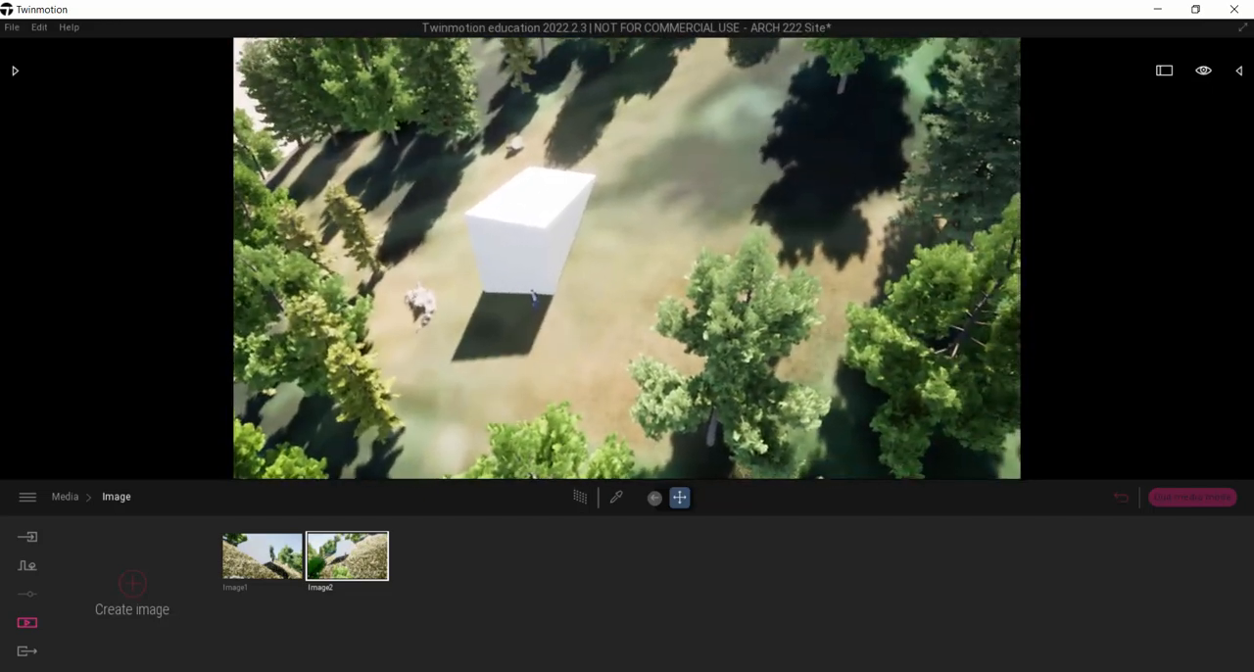
pyautogui.click(121, 585)
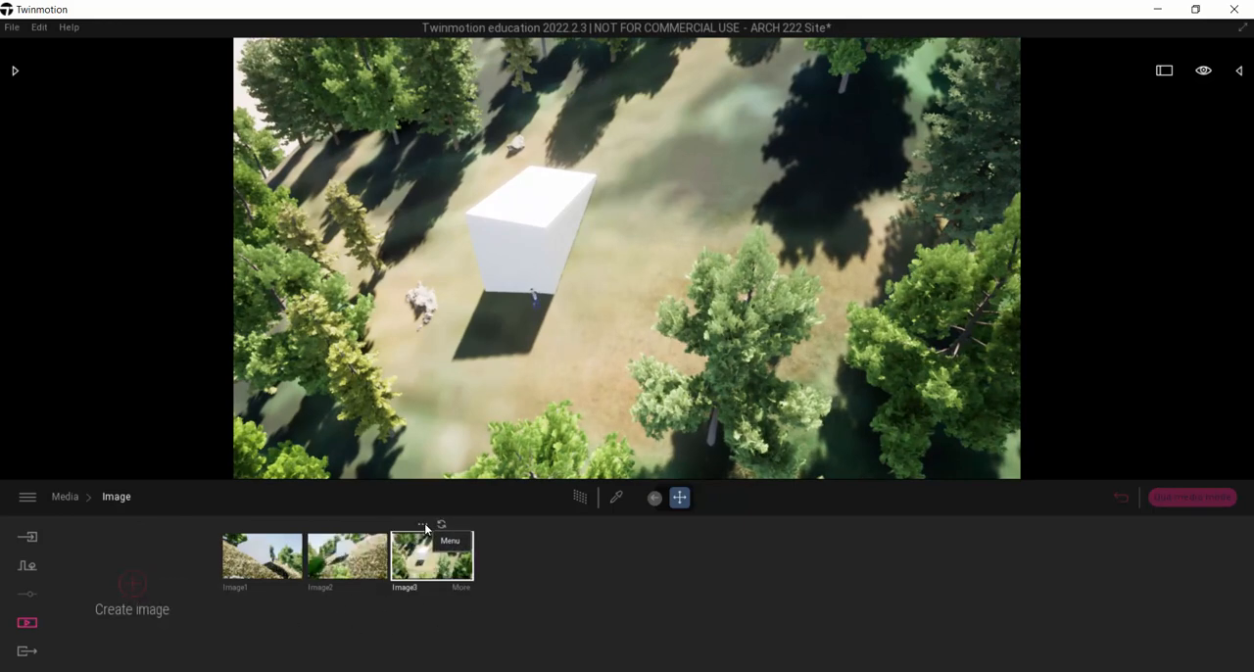
# Step: Rename the aerial image, Image3, as "Bird"
pyautogui.click(424, 523)
pyautogui.click(420, 476)
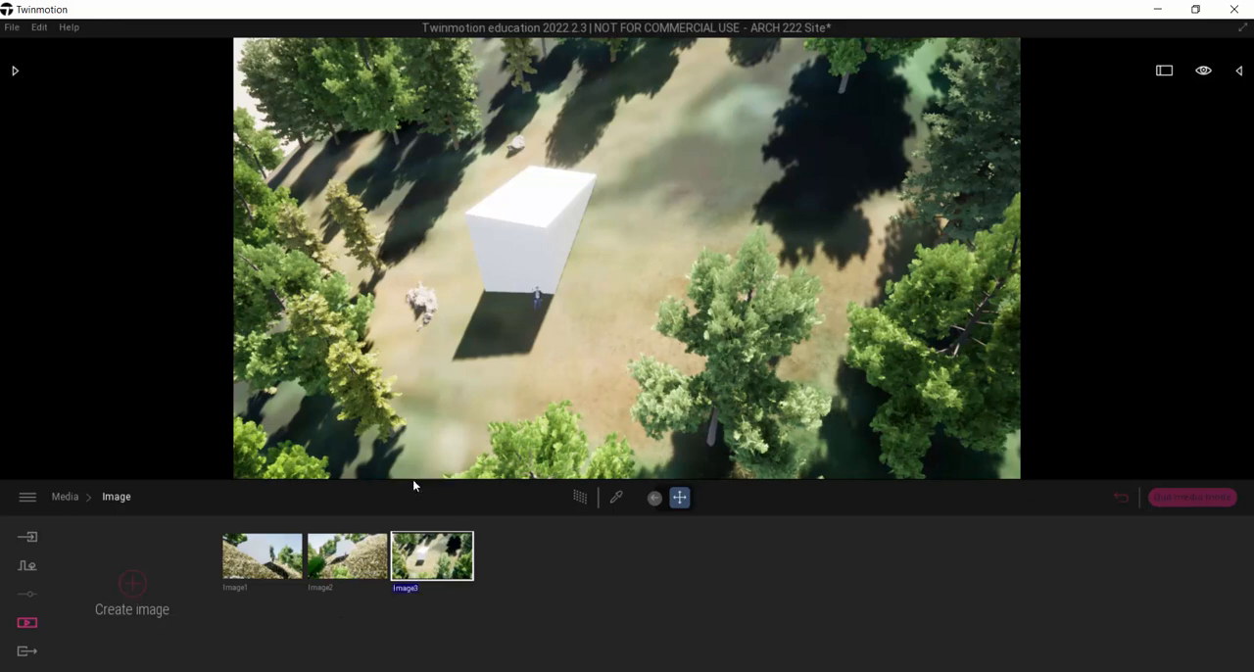
pyautogui.write('Bird')
pyautogui.press('Return')
# Step: Rename Image2, the view framed by foliage, as "cool trees"
pyautogui.click(338, 549)
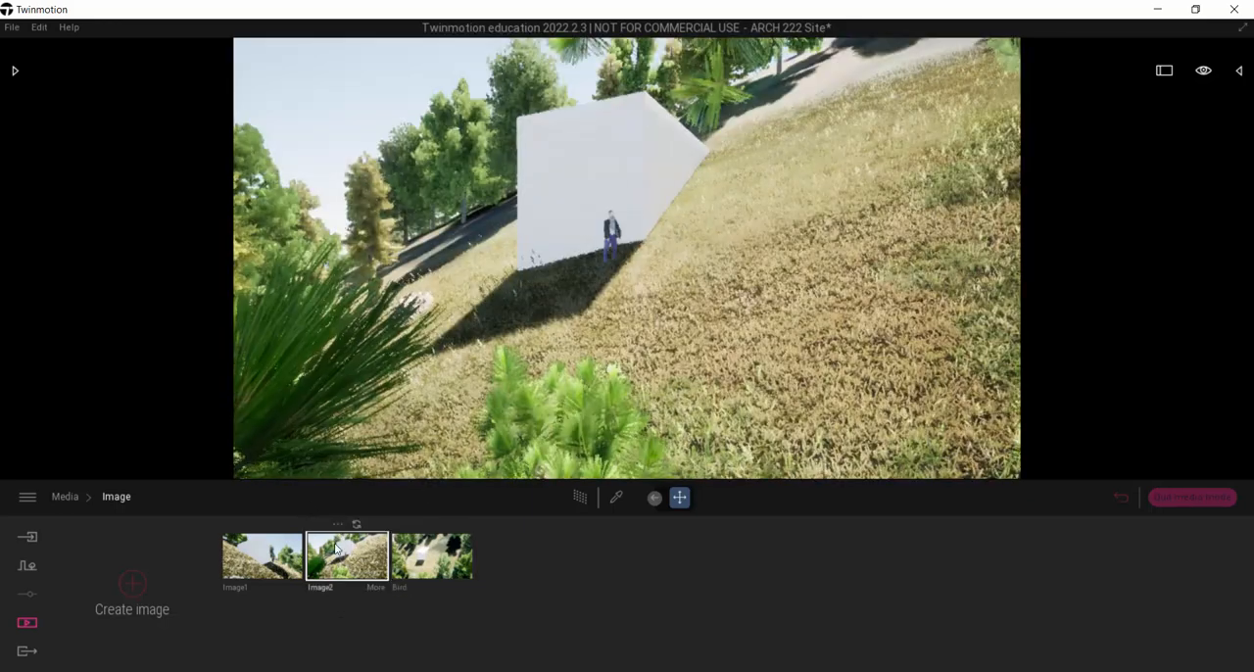
pyautogui.click(337, 524)
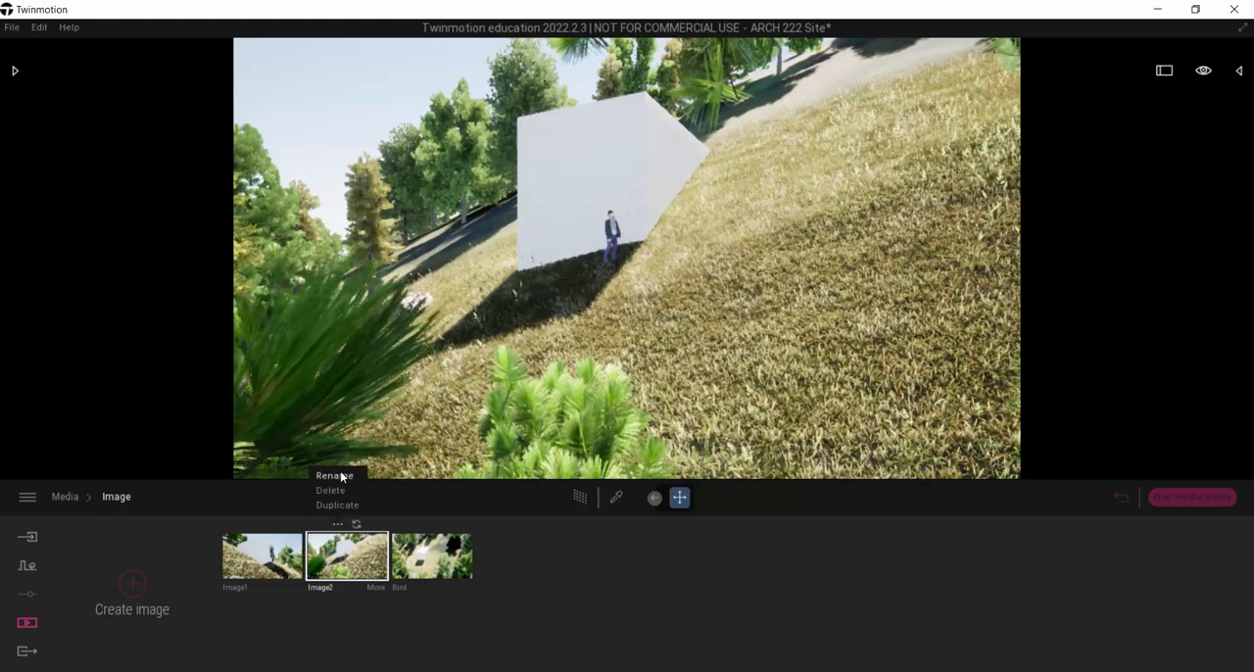
pyautogui.click(337, 478)
pyautogui.write('oool trees')
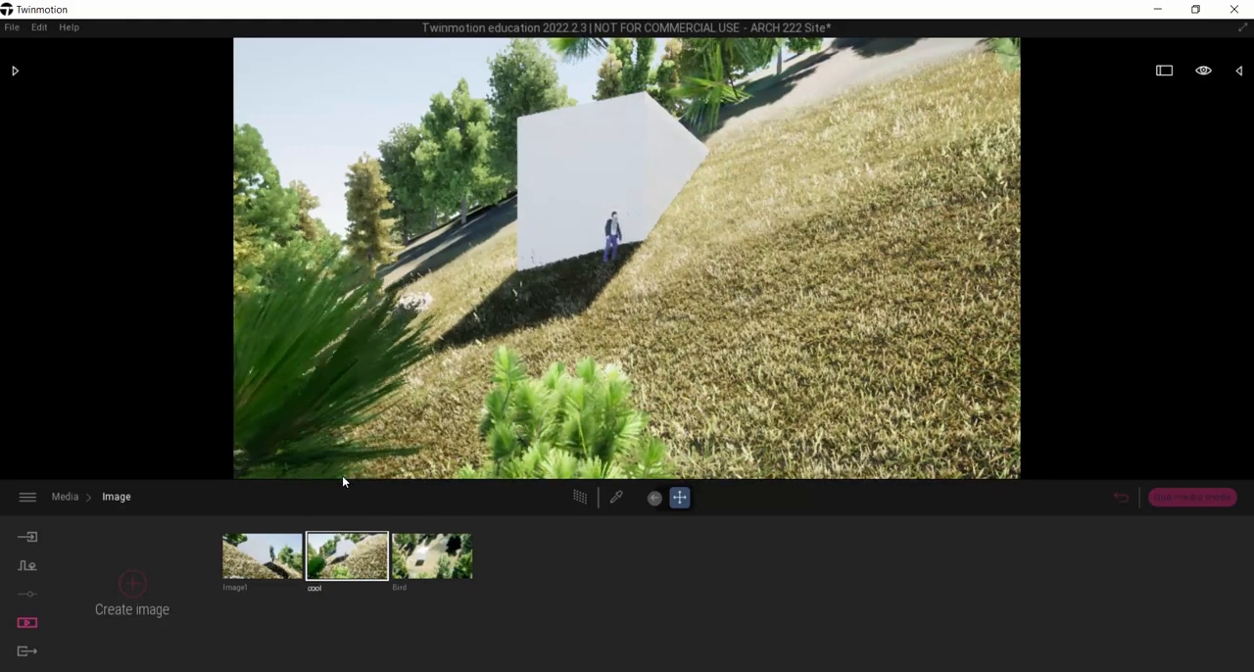
pyautogui.press('Return')
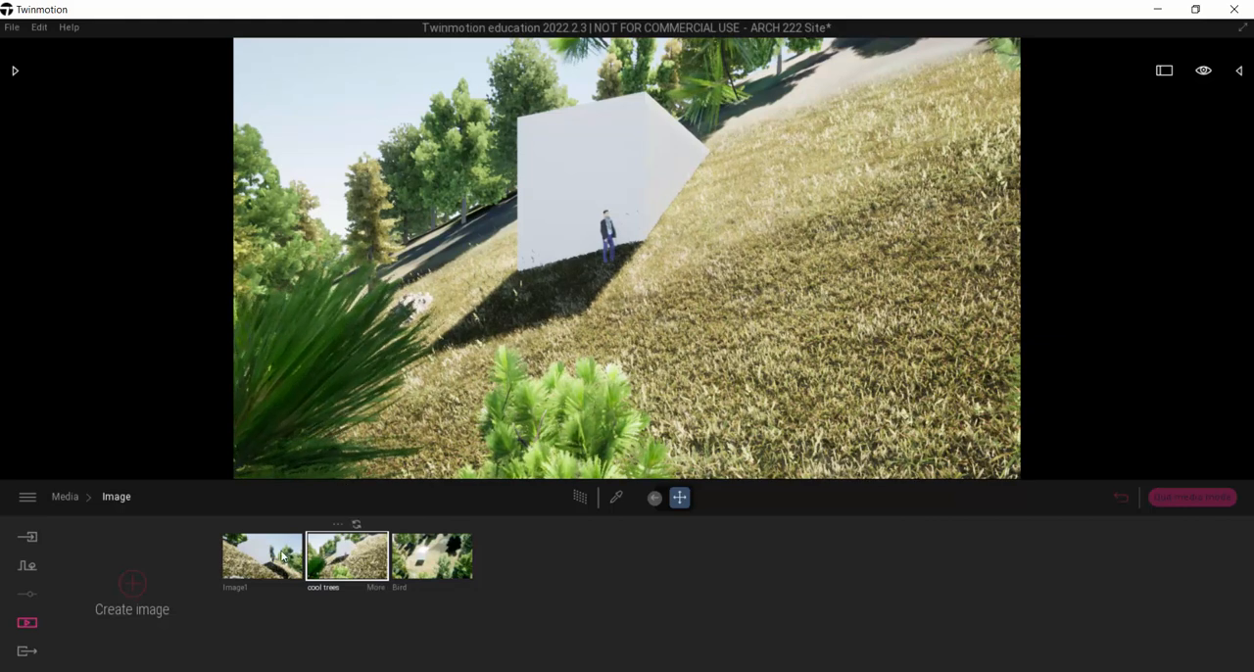
# Step: Rename Image1, the first slope view, as "cross slope"
pyautogui.click(253, 524)
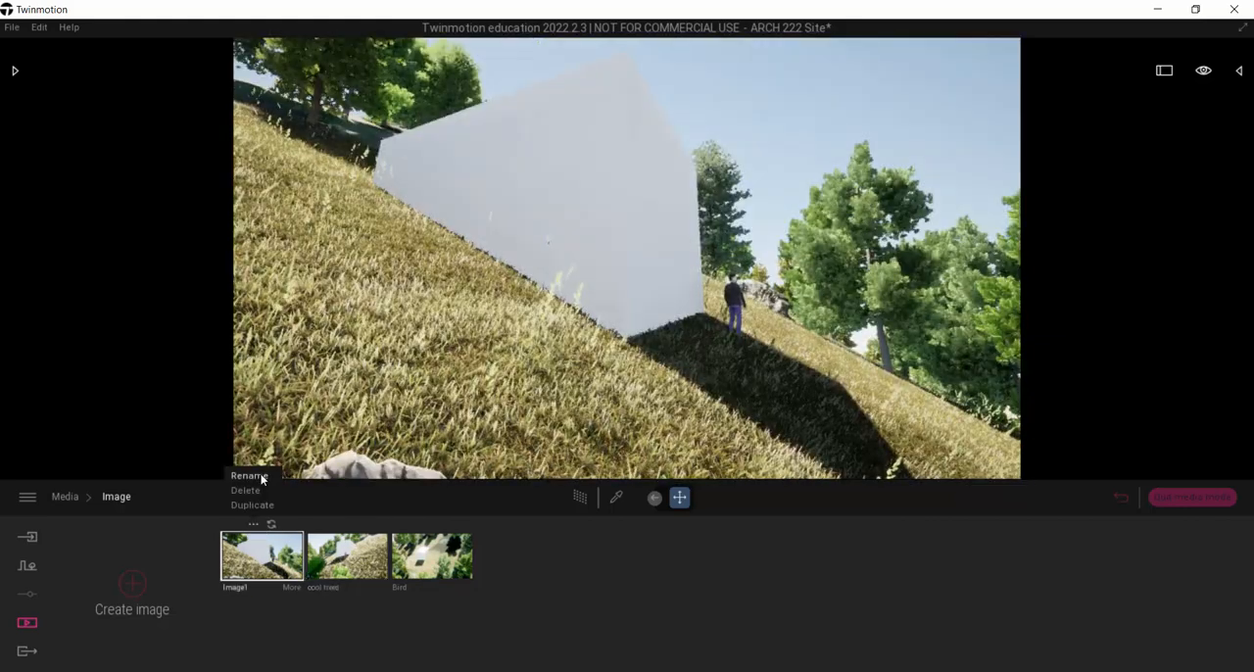
pyautogui.click(261, 478)
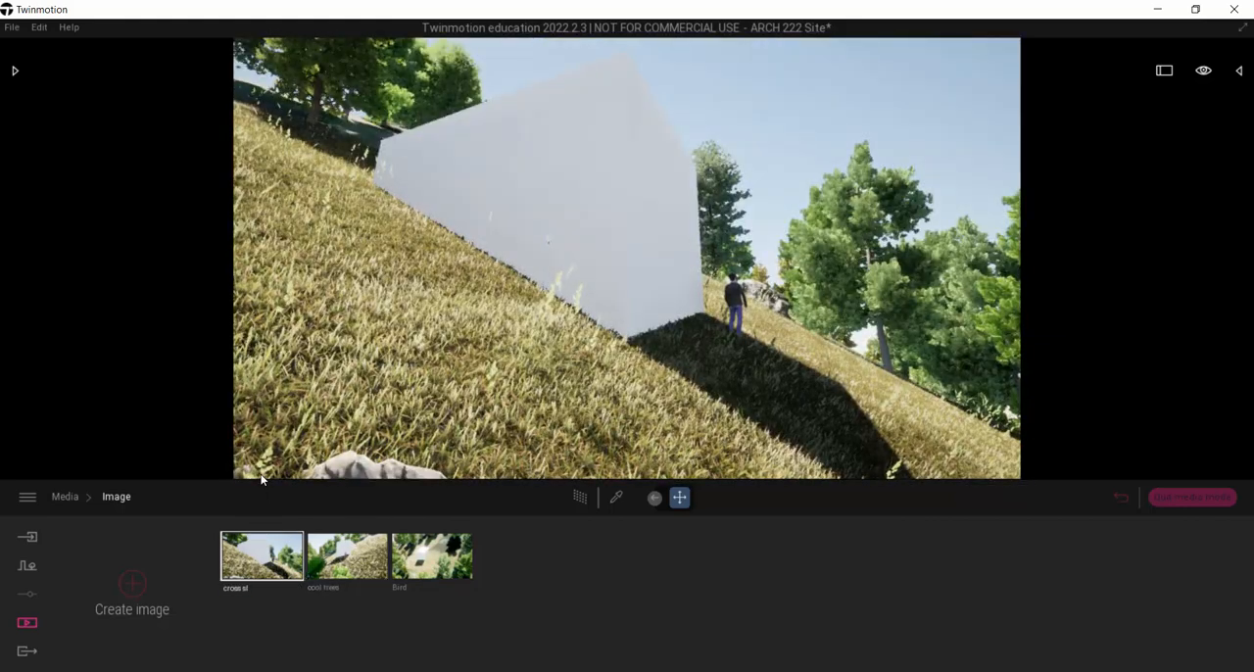
pyautogui.press('Return')
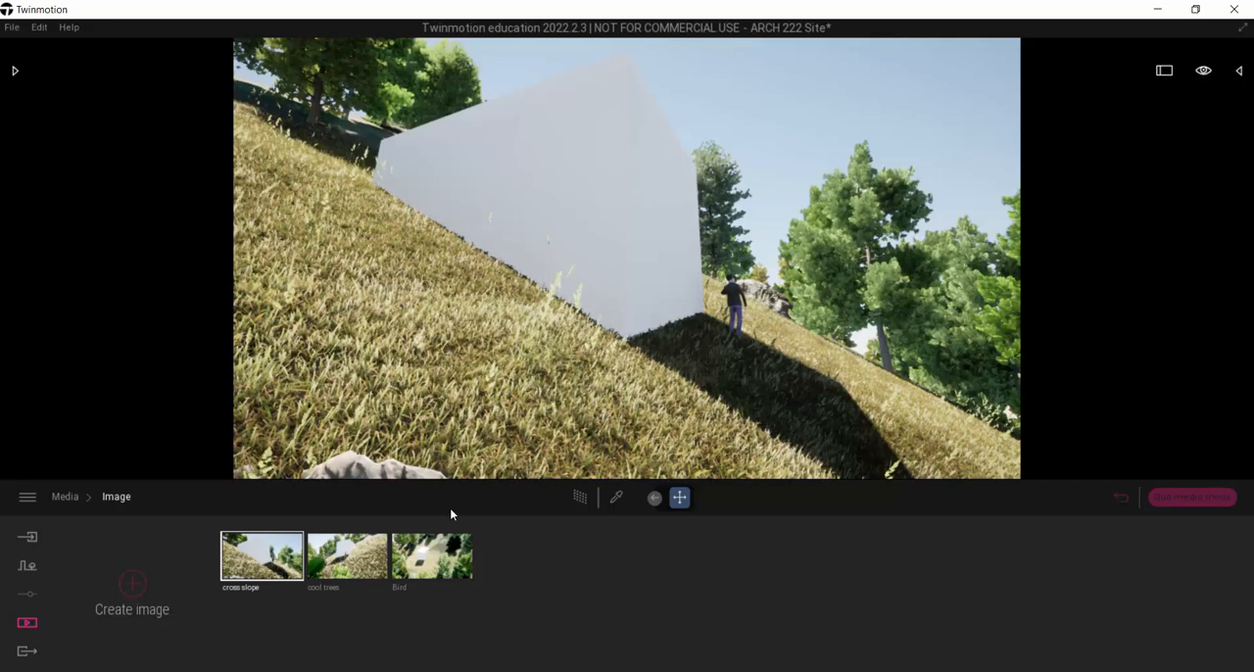
# Step: Switch between the cool trees, Bird and cross slope images to review the saved viewpoints
pyautogui.click(347, 555)
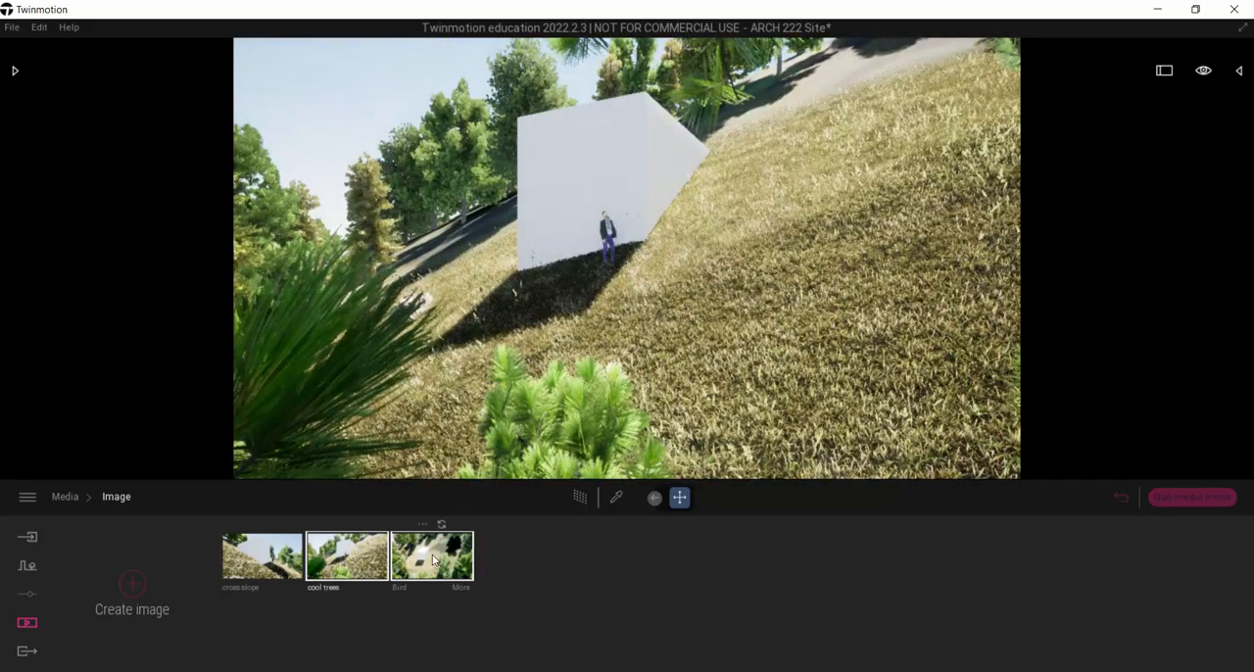
pyautogui.click(432, 556)
pyautogui.click(263, 557)
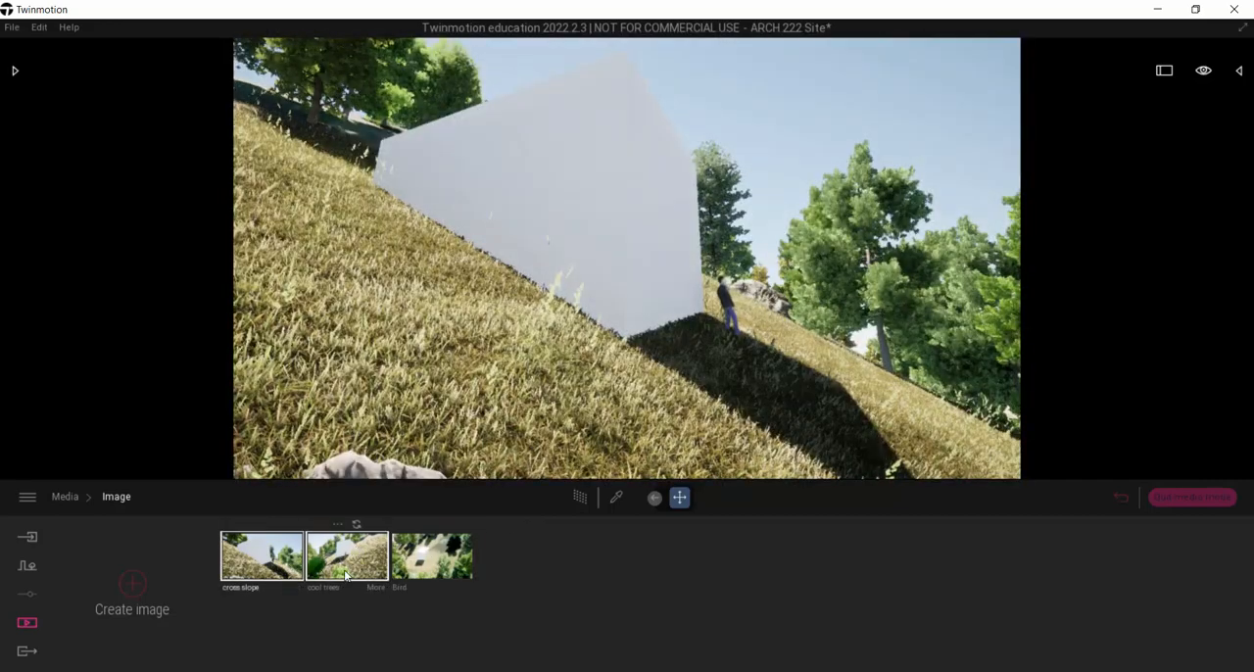
pyautogui.click(432, 556)
# Step: Set the time of day in the cross slope image's location settings to about 12:43
pyautogui.click(275, 559)
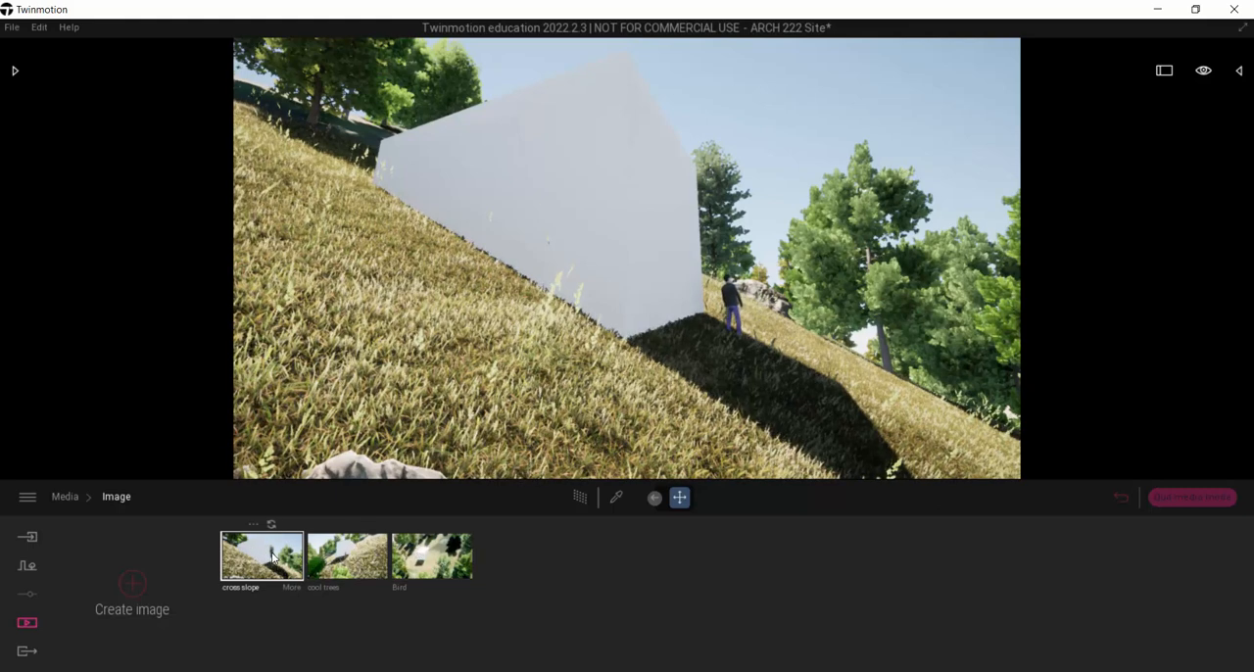
pyautogui.click(282, 586)
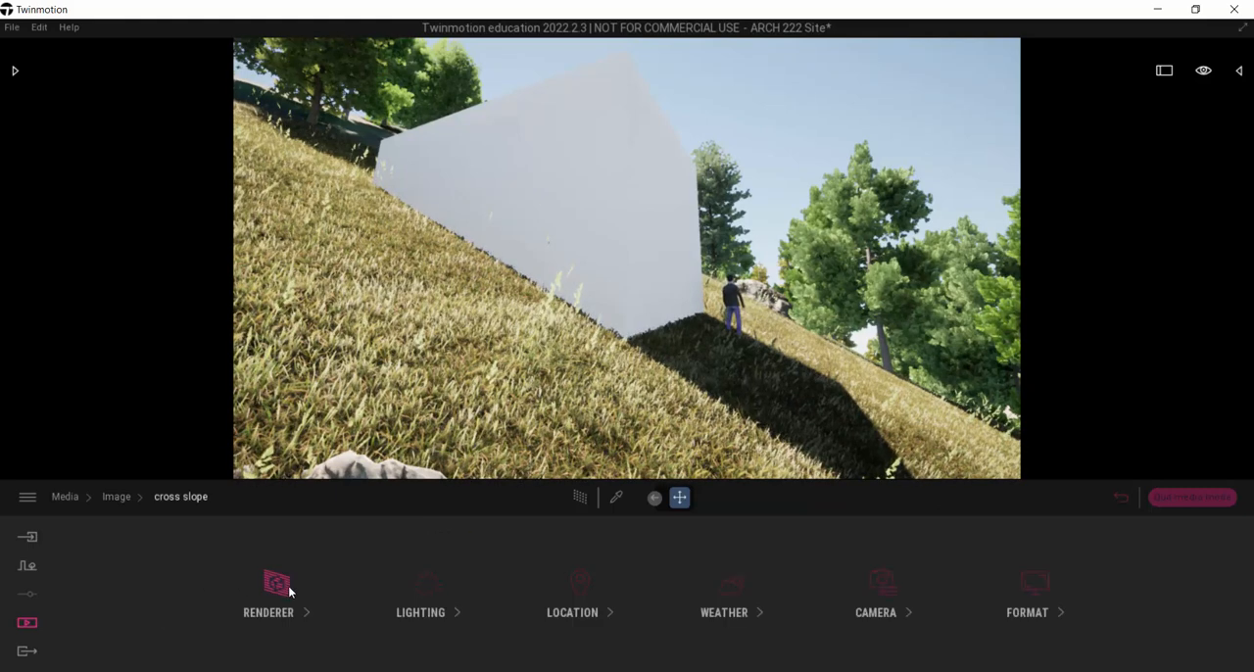
pyautogui.click(588, 586)
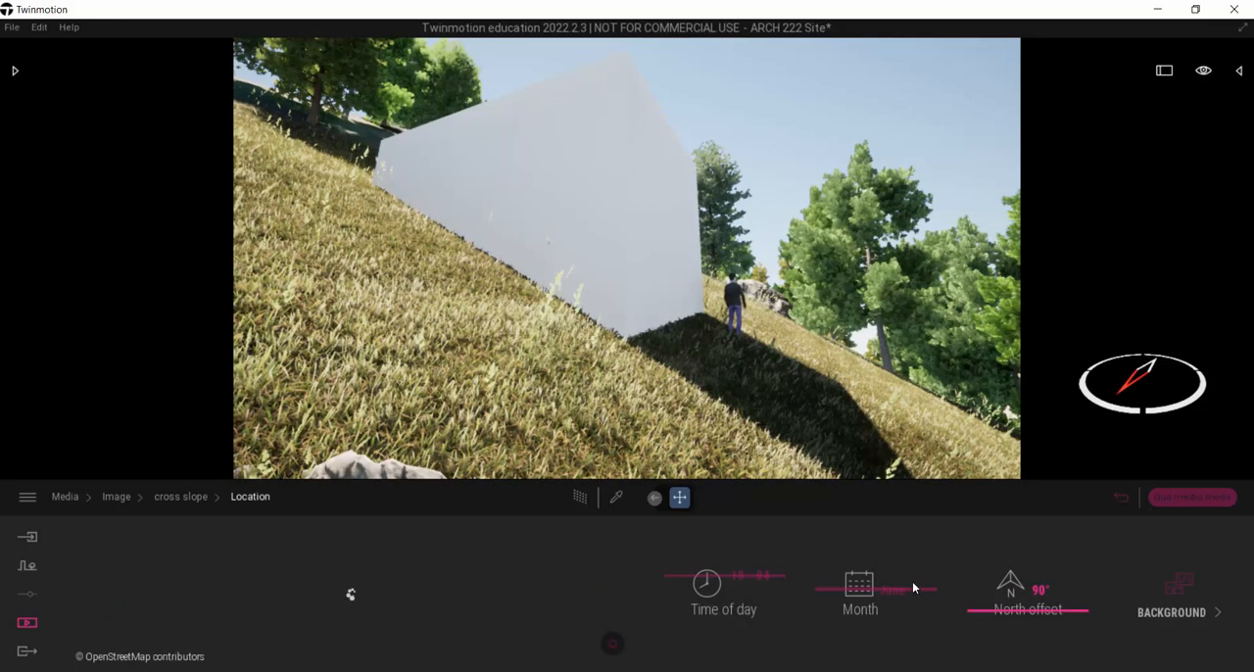
pyautogui.moveTo(728, 574); pyautogui.dragTo(735, 589)
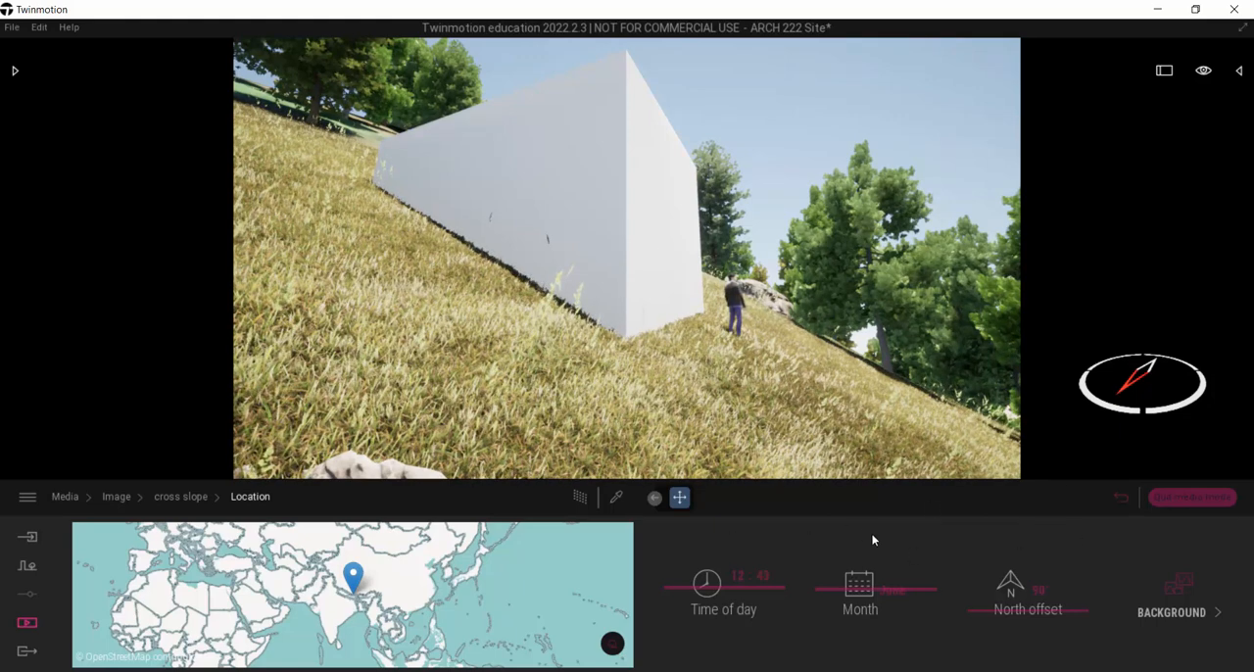
# Step: Set the month in the cross slope image's location settings to September and return to the image list
pyautogui.moveTo(861, 592); pyautogui.dragTo(890, 559)
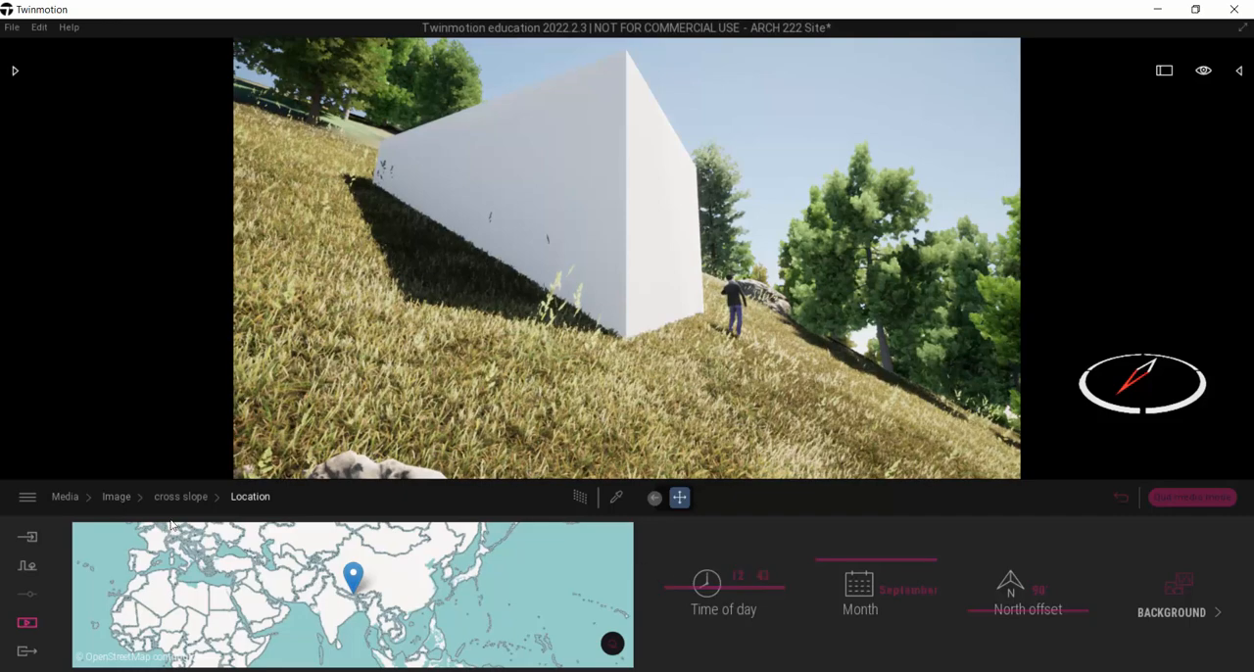
pyautogui.click(117, 496)
# Step: Adjust the time of day in the cool trees image's location settings so sunlight falls on the front of the box
pyautogui.click(379, 561)
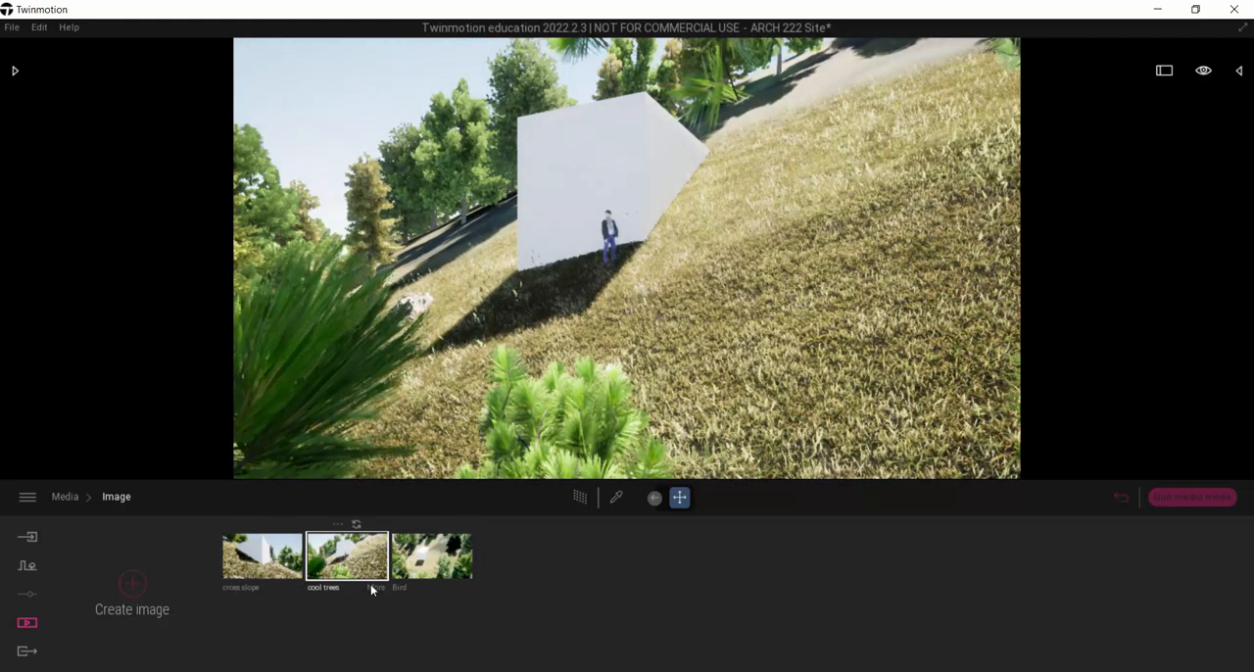
pyautogui.click(376, 588)
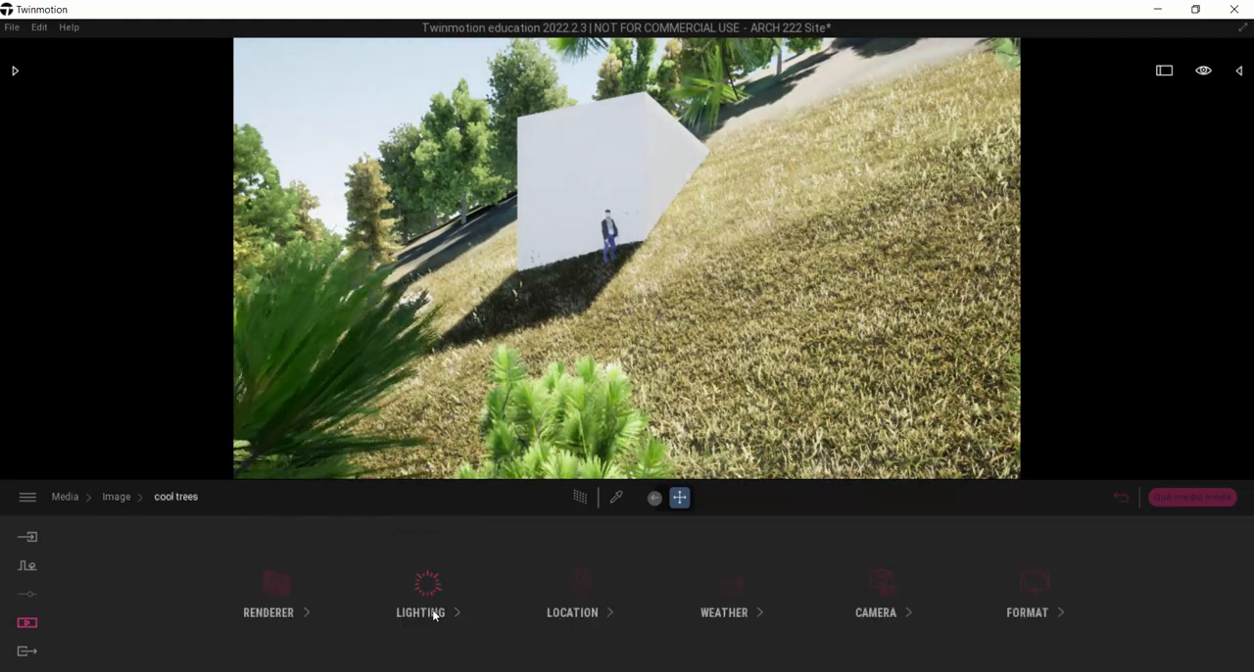
pyautogui.click(588, 592)
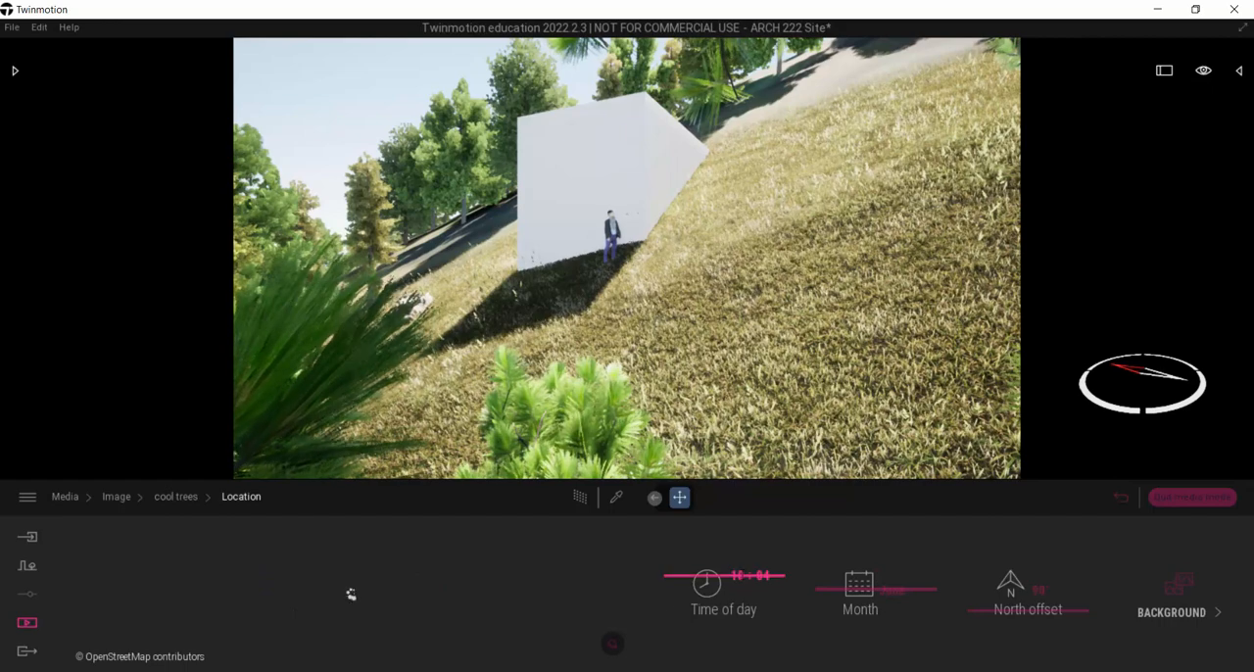
pyautogui.moveTo(702, 583)
pyautogui.mouseDown()
pyautogui.moveTo(717, 588)
pyautogui.moveTo(706, 584)
pyautogui.mouseUp()
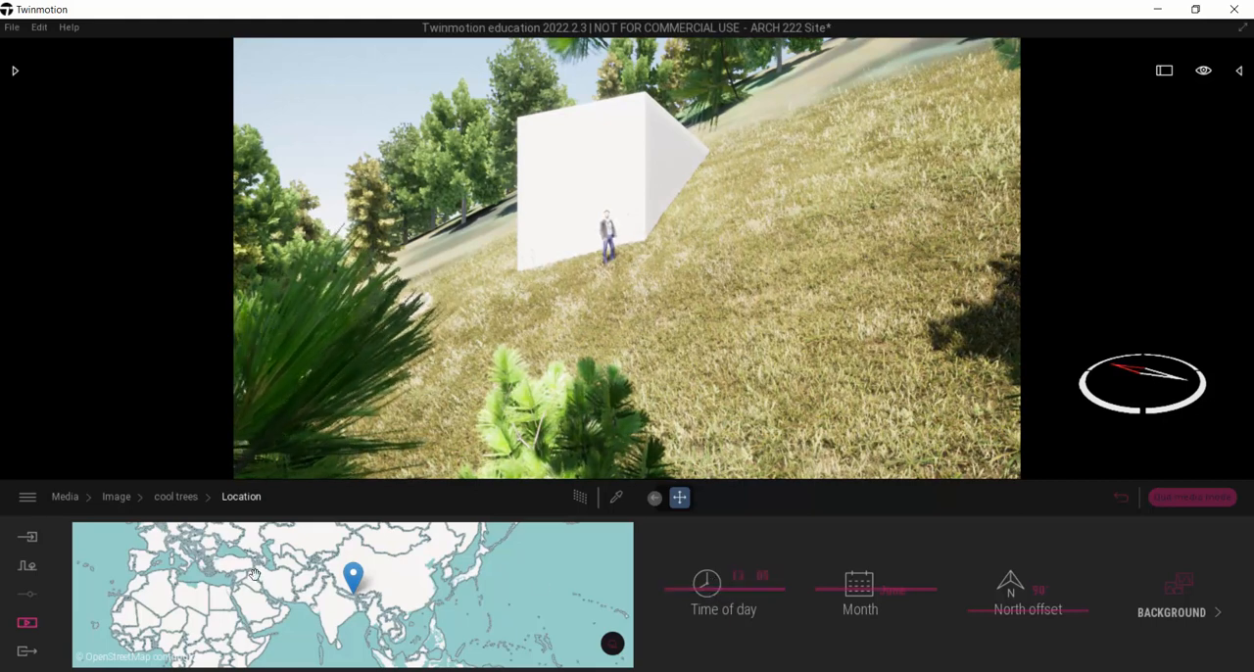
pyautogui.click(118, 498)
# Step: Set the cool trees image's weather to partly cloudy and its season close to winter
pyautogui.click(380, 585)
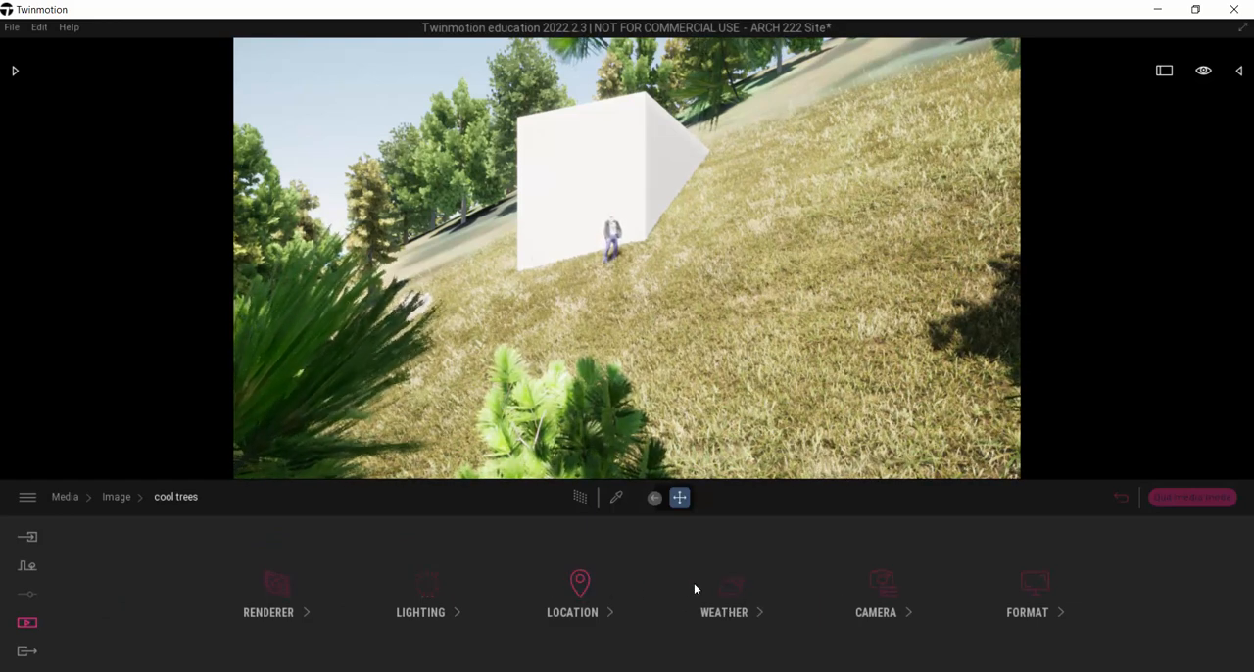
pyautogui.click(727, 588)
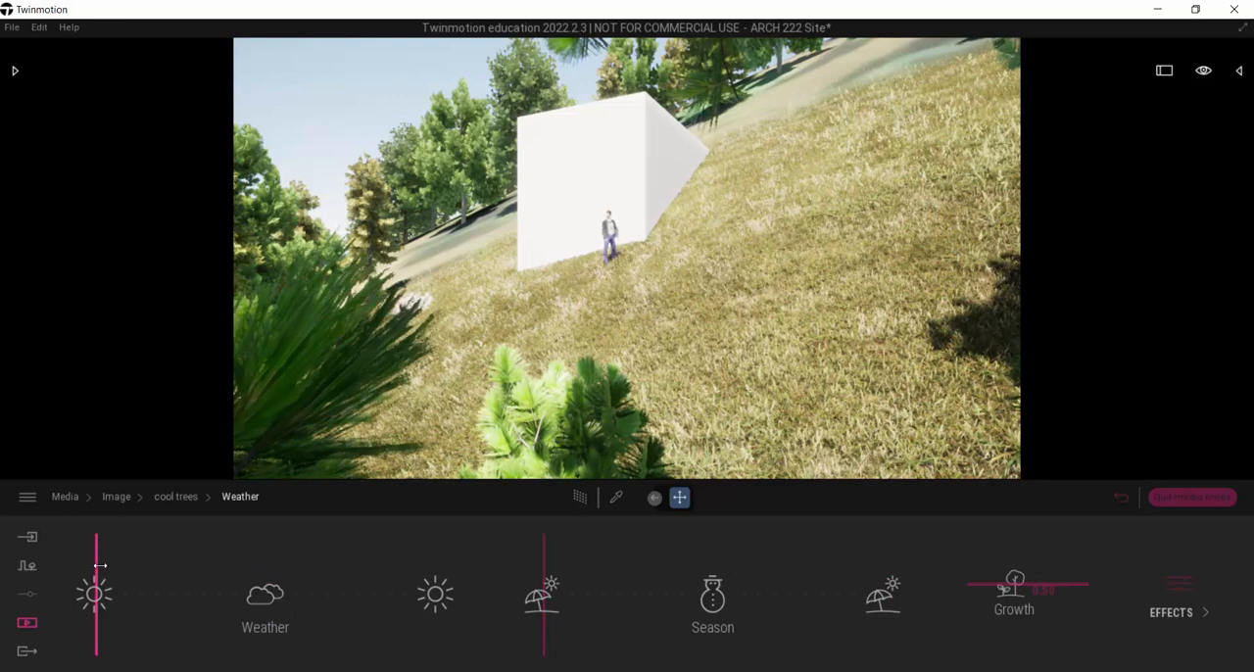
pyautogui.moveTo(100, 565); pyautogui.dragTo(231, 594)
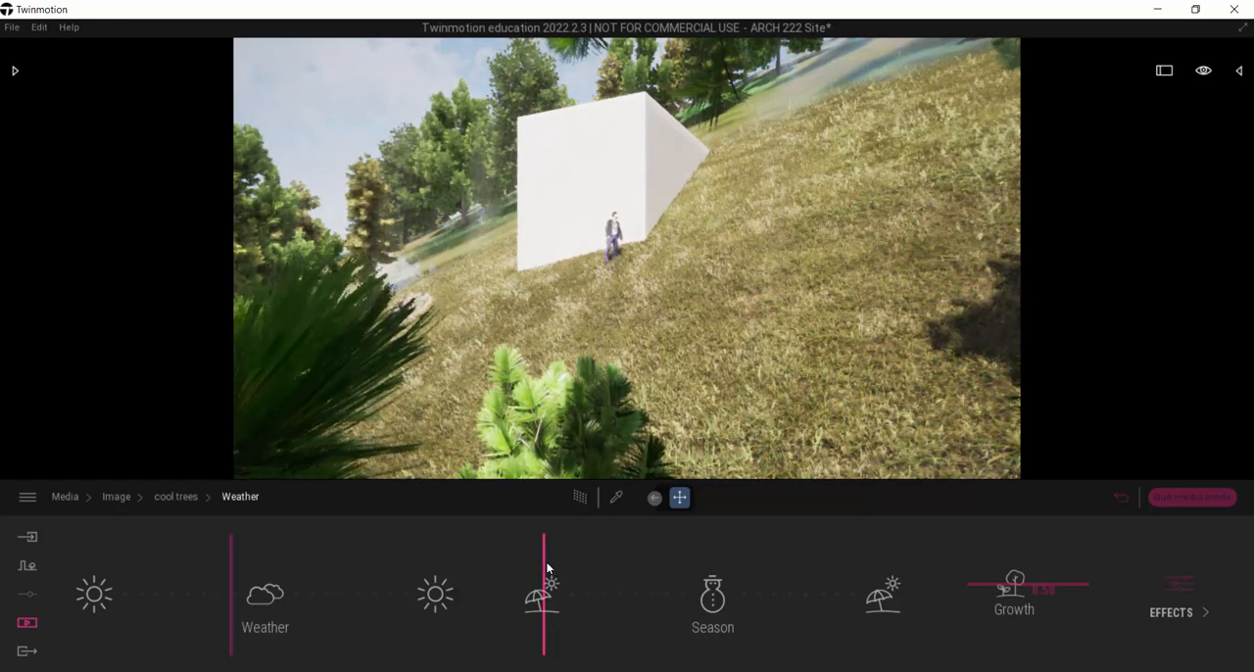
pyautogui.moveTo(549, 572); pyautogui.dragTo(677, 595)
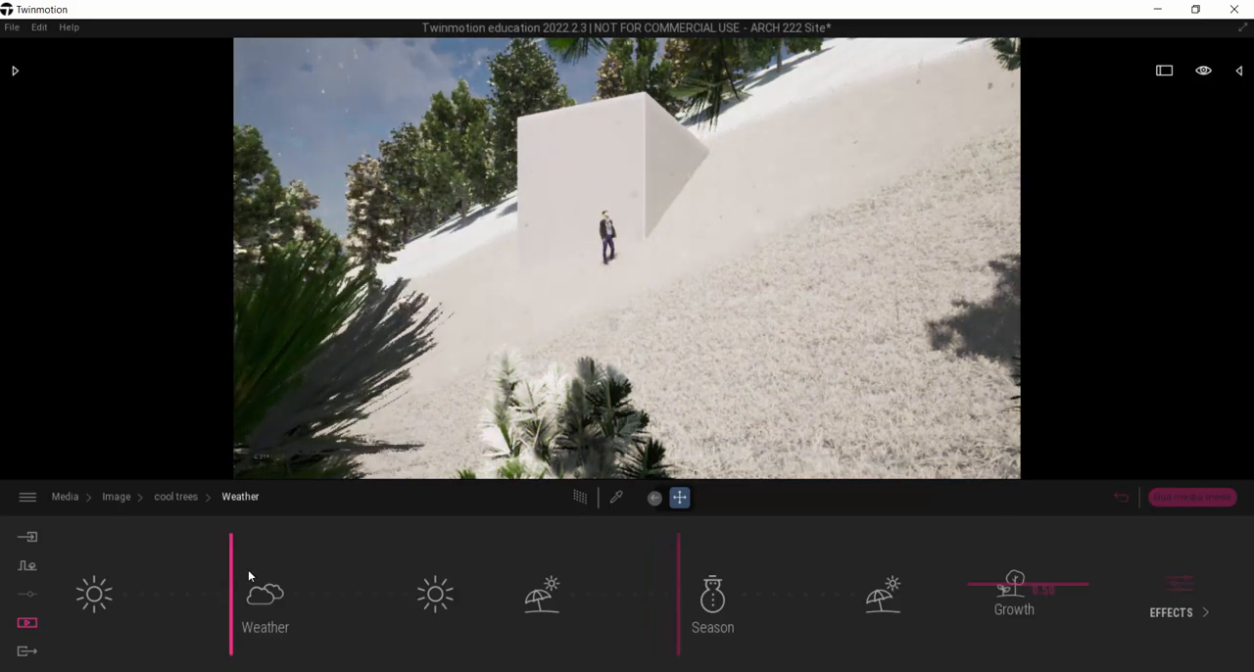
pyautogui.moveTo(232, 572); pyautogui.dragTo(221, 570)
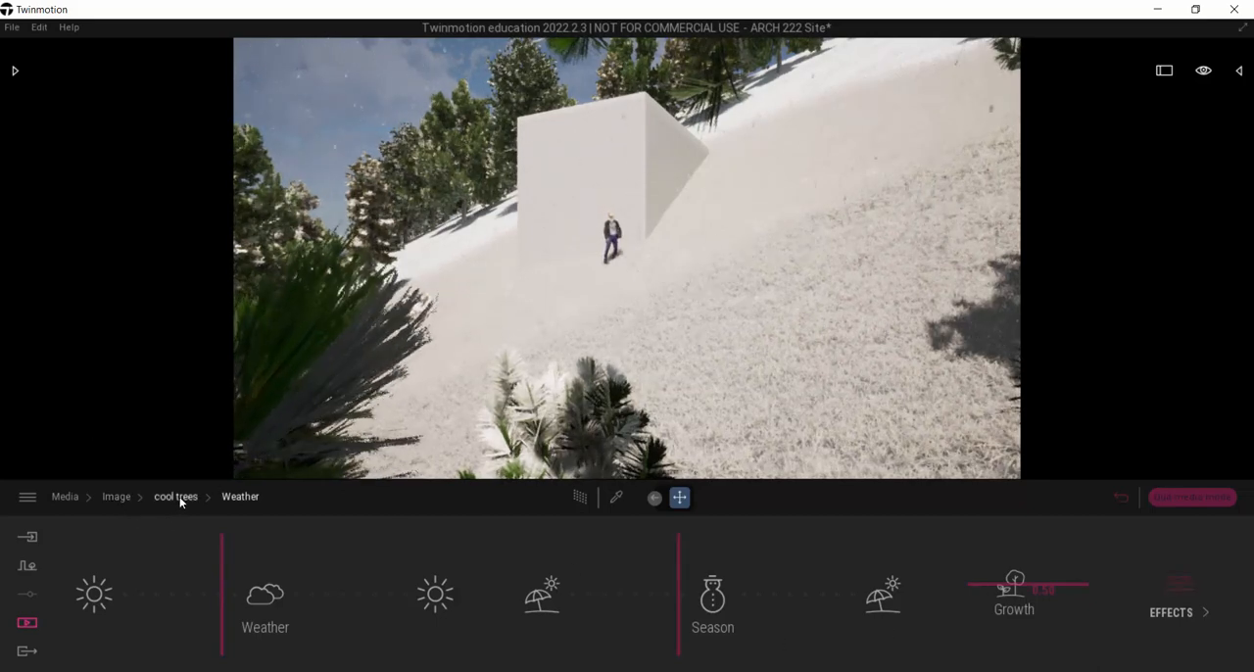
pyautogui.click(119, 501)
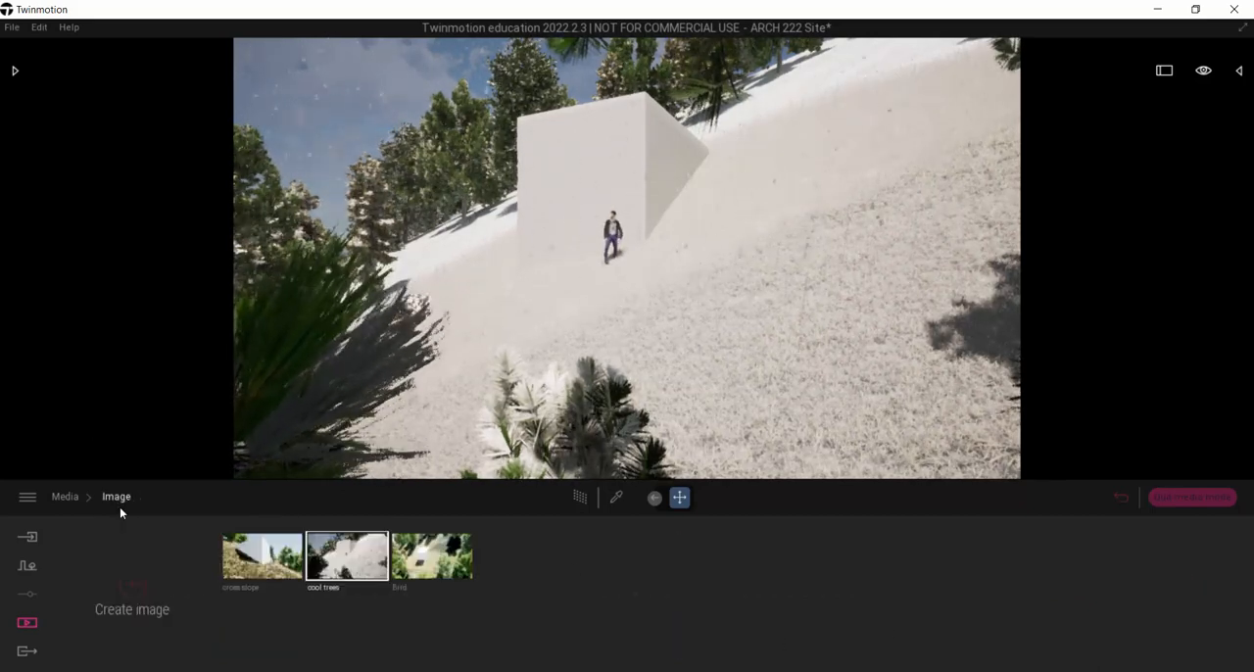
# Step: Set the Bird image's month to May and adjust its time of day so the box casts a long shadow in front of it
pyautogui.click(433, 550)
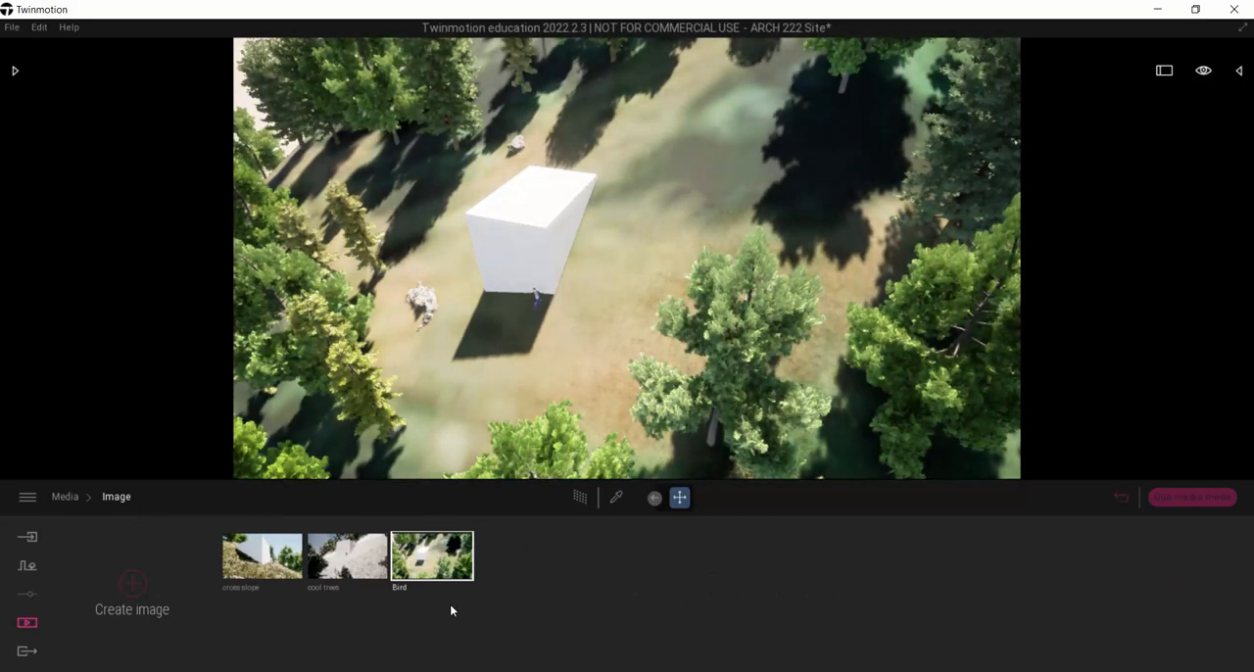
pyautogui.click(461, 588)
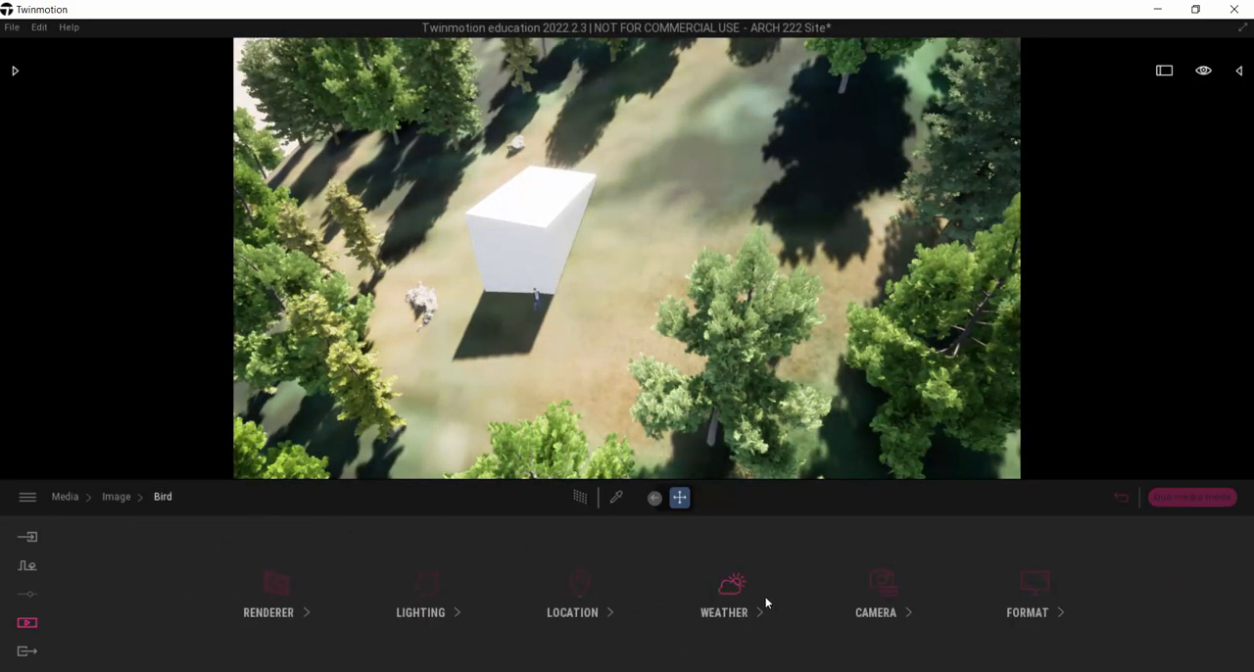
pyautogui.click(589, 588)
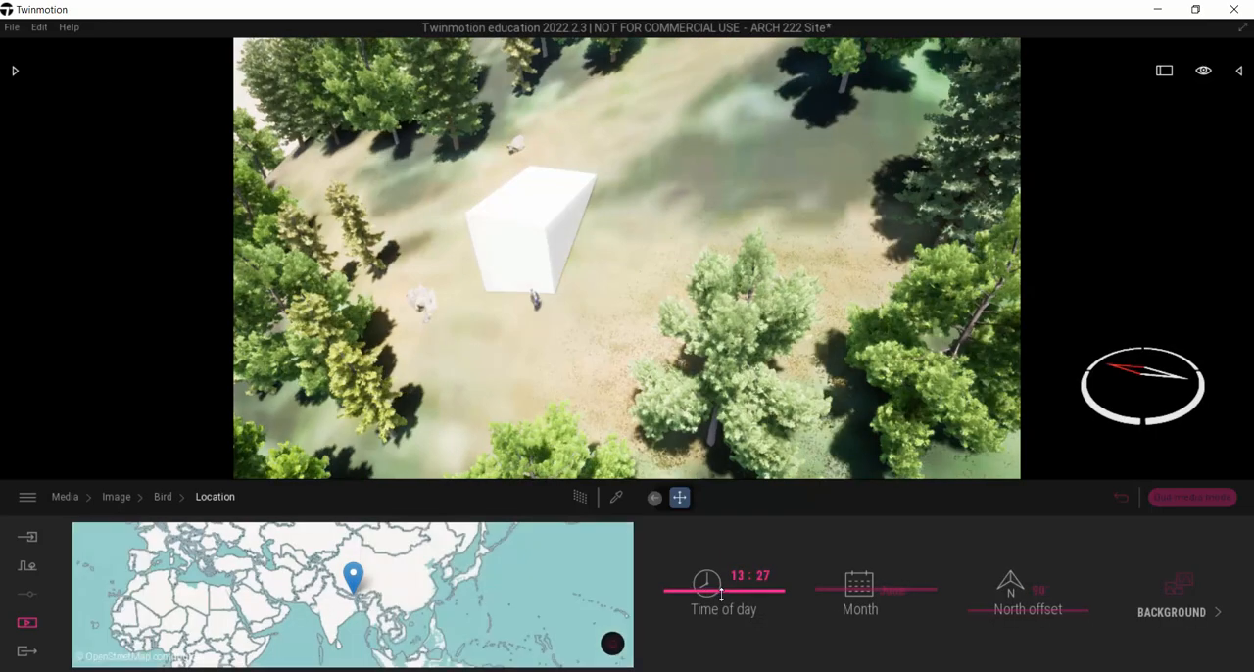
pyautogui.moveTo(722, 592); pyautogui.dragTo(733, 603)
pyautogui.moveTo(852, 596)
pyautogui.mouseDown()
pyautogui.moveTo(843, 607)
pyautogui.moveTo(843, 595)
pyautogui.mouseUp()
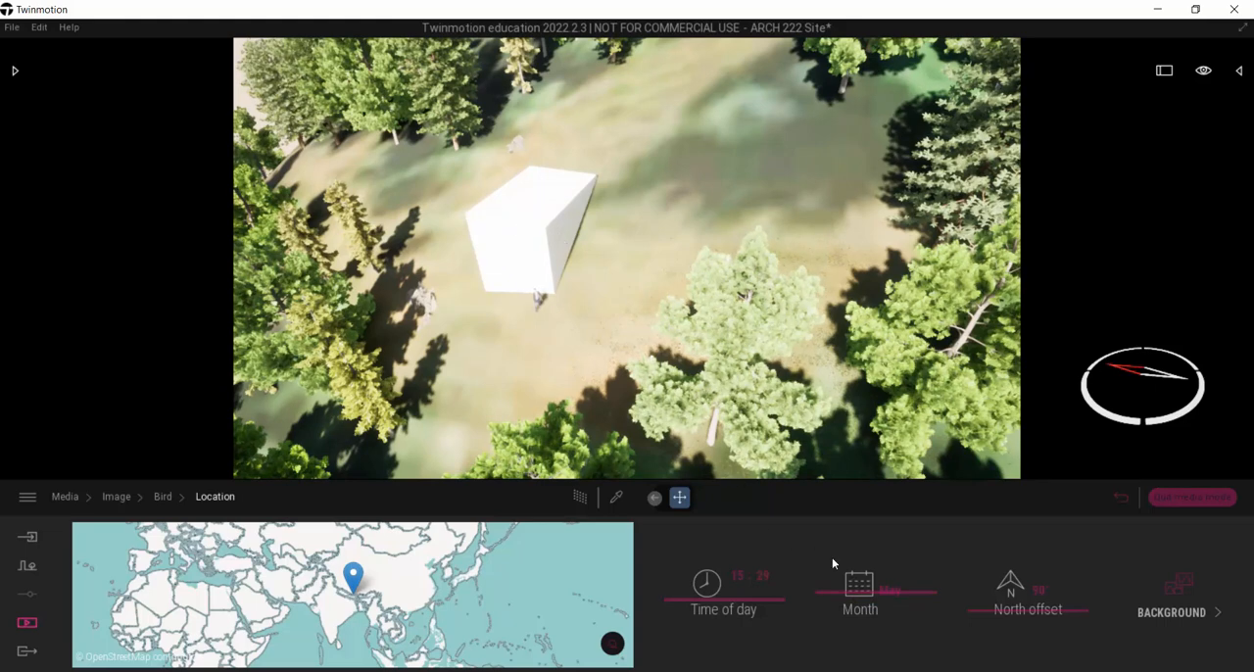
pyautogui.moveTo(848, 595); pyautogui.dragTo(847, 601)
pyautogui.moveTo(766, 607); pyautogui.dragTo(773, 572)
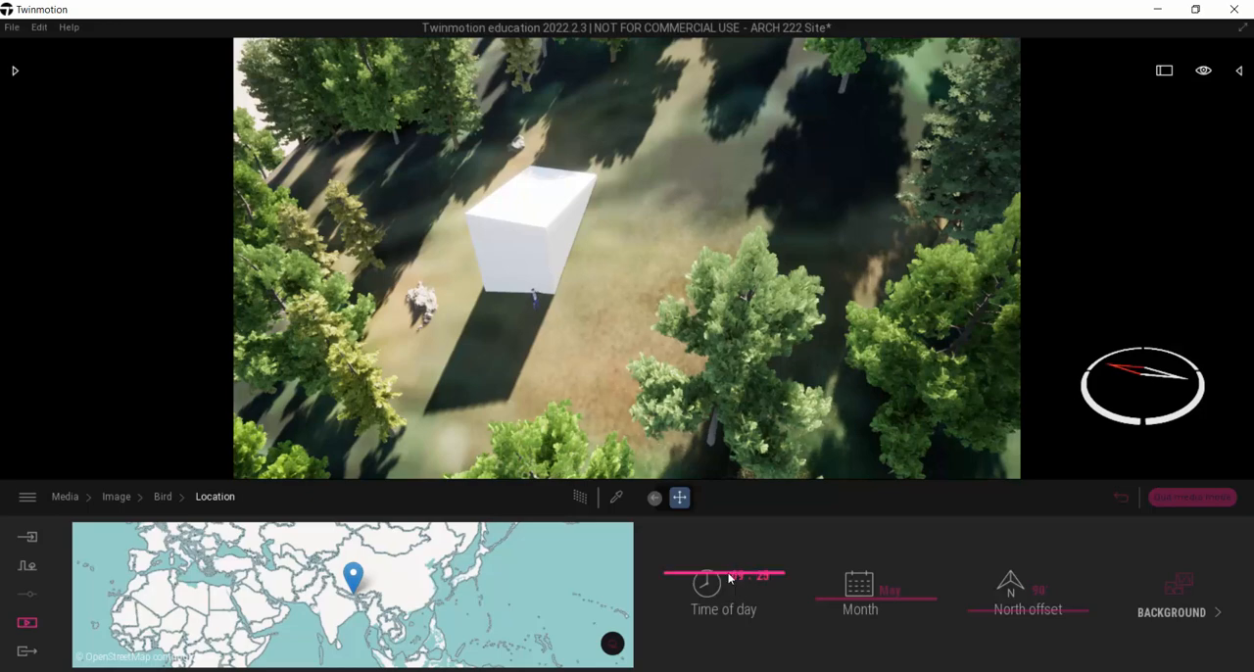
pyautogui.moveTo(705, 575); pyautogui.dragTo(703, 582)
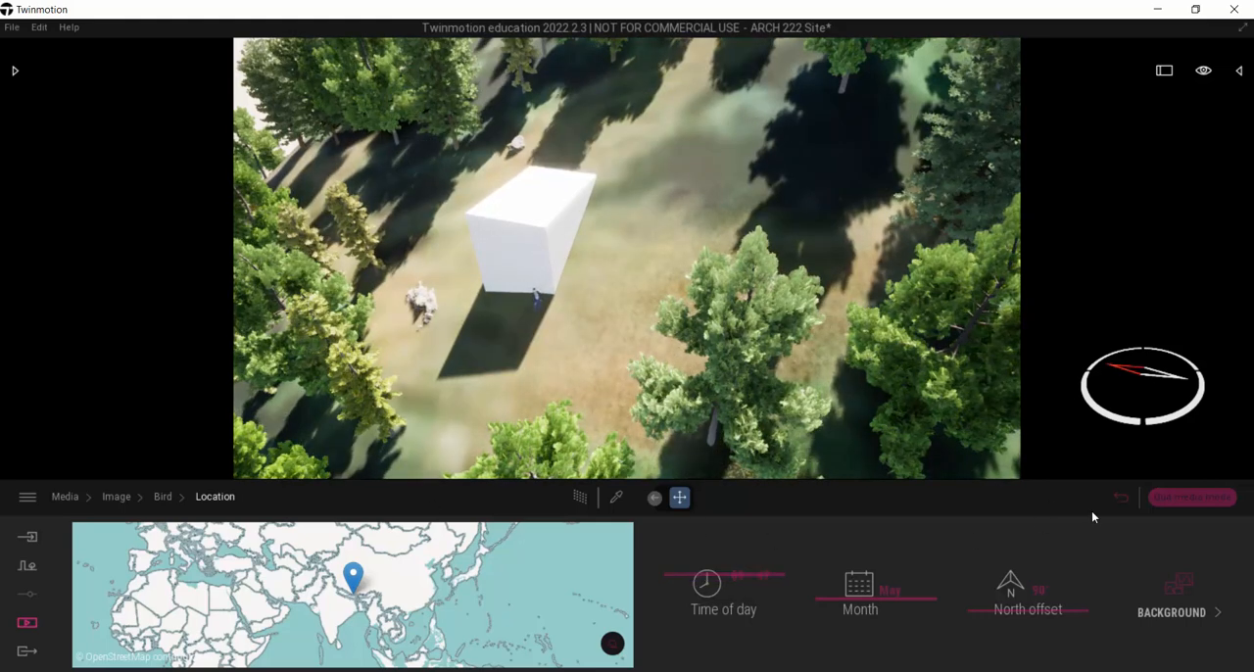
# Step: Set the Bird image's weather halfway between sunny and cloudy and its season more than halfway from summer to winter
pyautogui.click(164, 498)
pyautogui.click(730, 608)
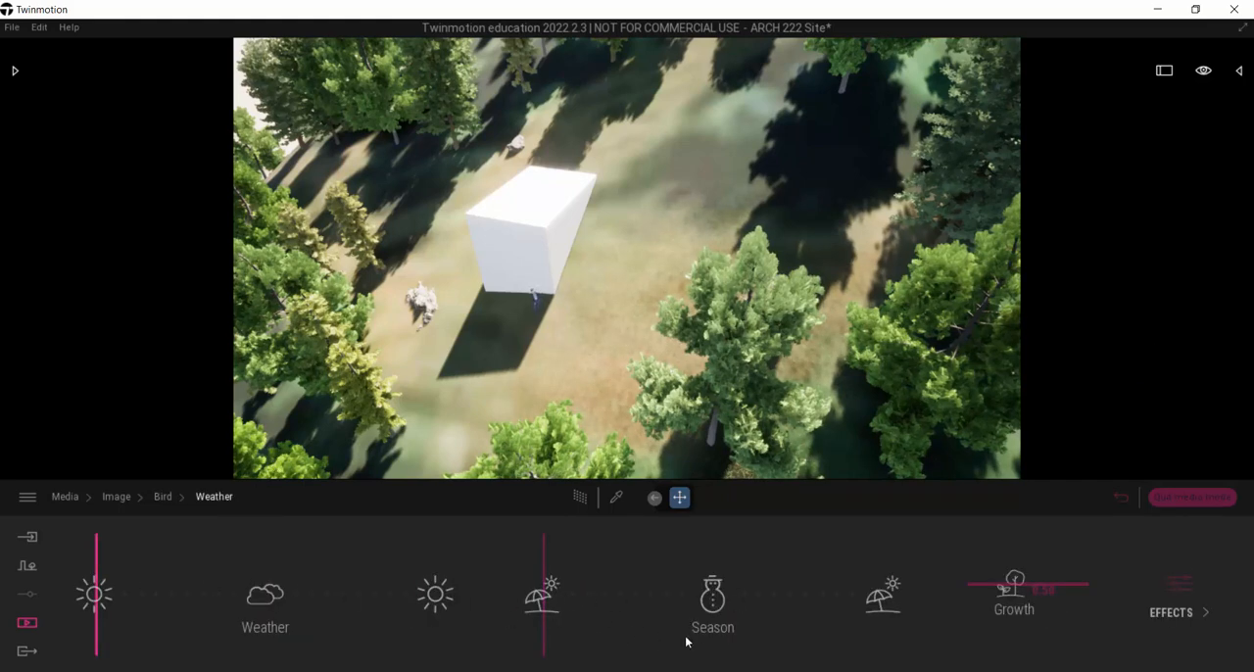
pyautogui.moveTo(563, 551)
pyautogui.mouseDown()
pyautogui.moveTo(722, 559)
pyautogui.moveTo(648, 568)
pyautogui.mouseUp()
pyautogui.moveTo(93, 556); pyautogui.dragTo(182, 568)
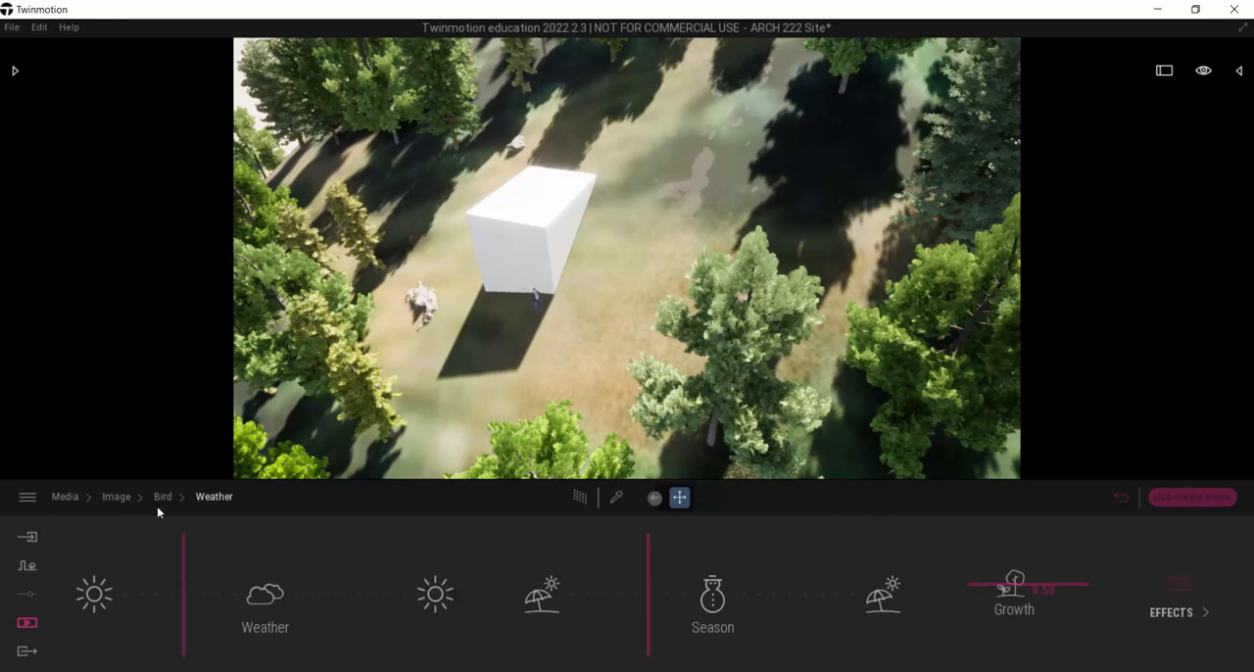
pyautogui.click(115, 499)
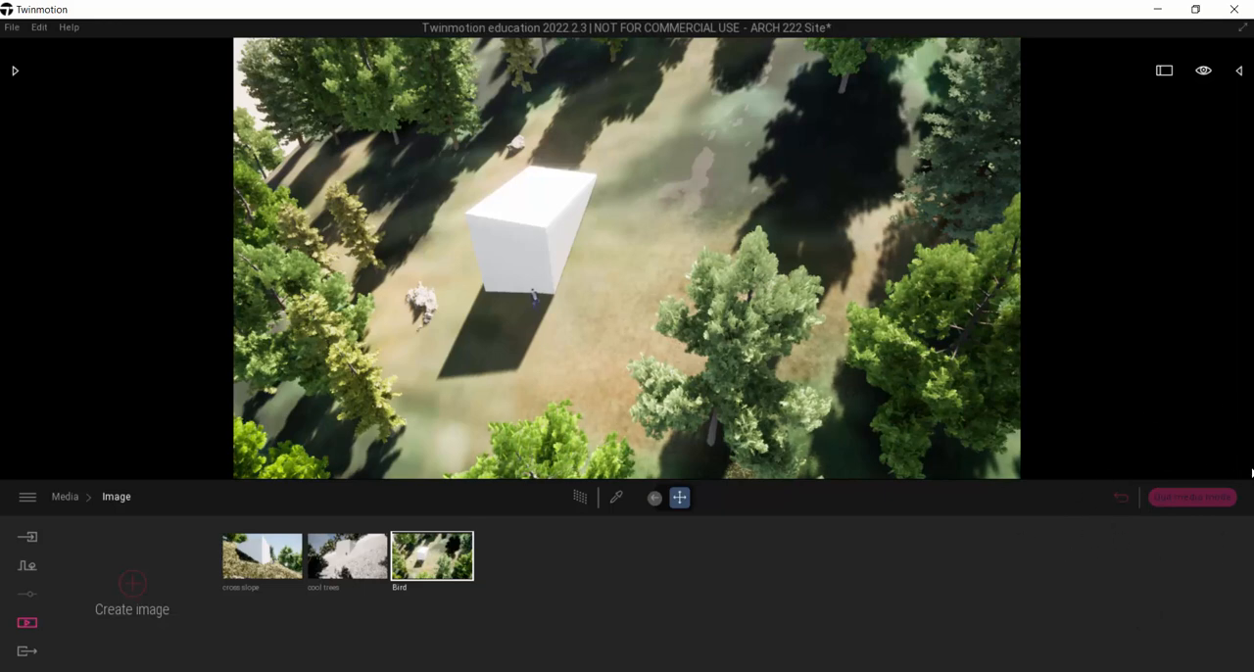
# Step: Exit media mode and shift the general scene's time of day to shorten the box's shadow
pyautogui.click(1206, 71)
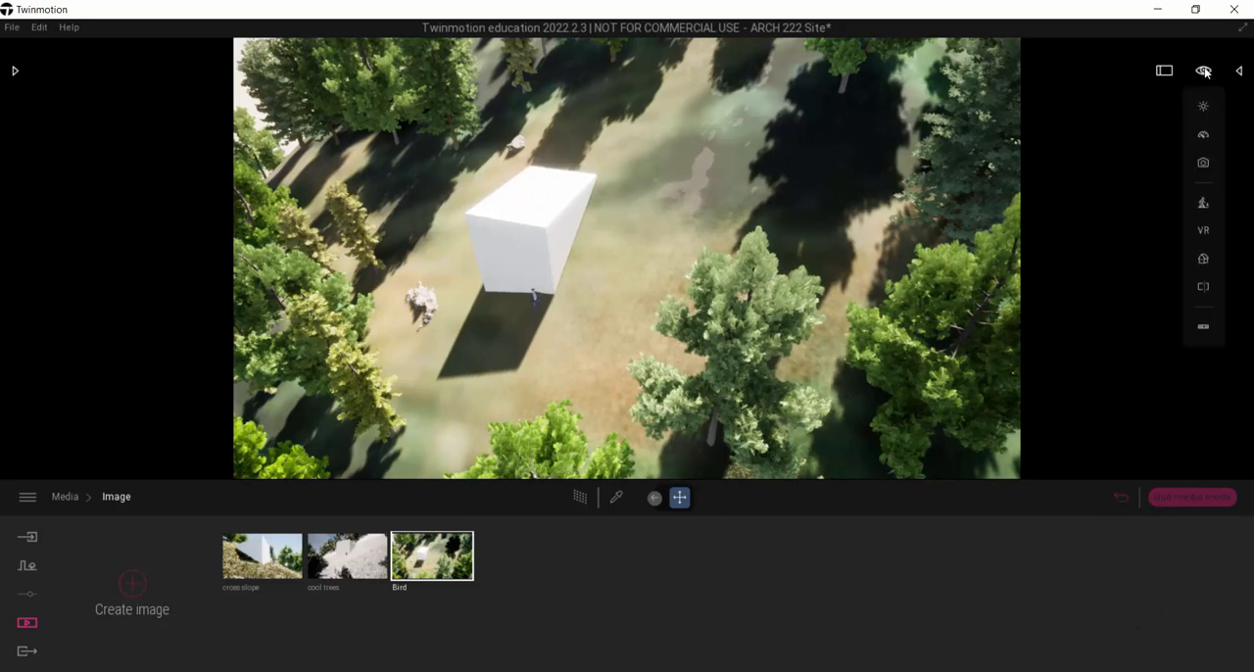
pyautogui.moveTo(1204, 108)
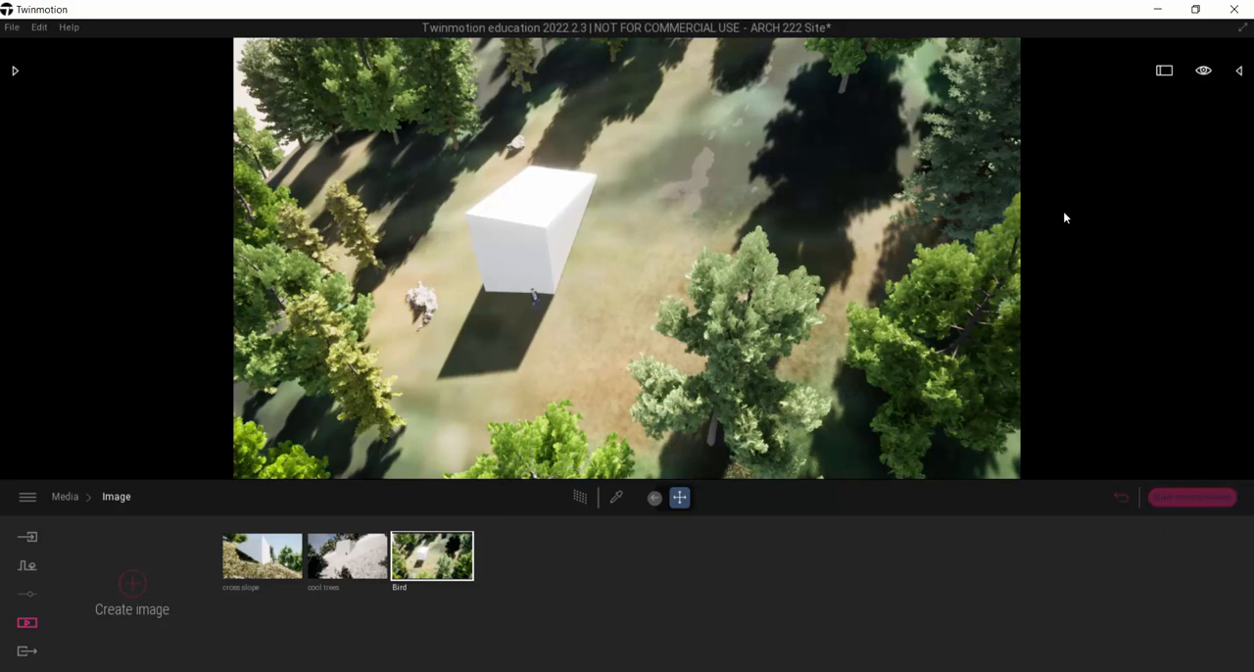
pyautogui.click(1194, 499)
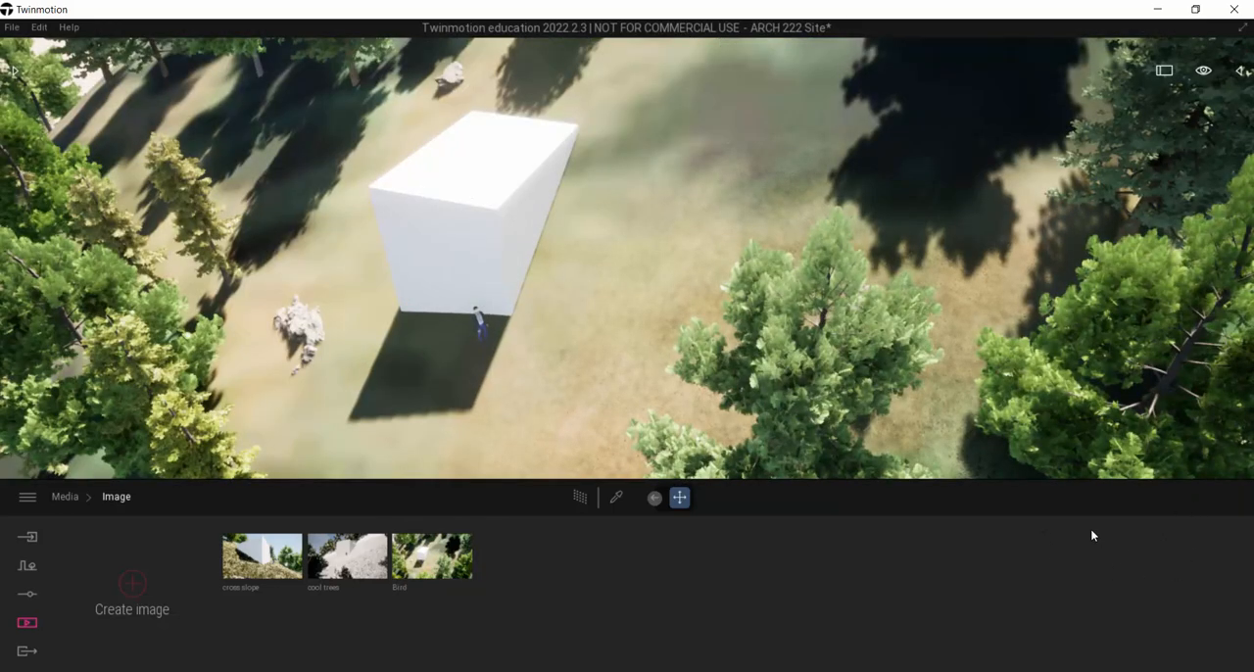
pyautogui.moveTo(1204, 71)
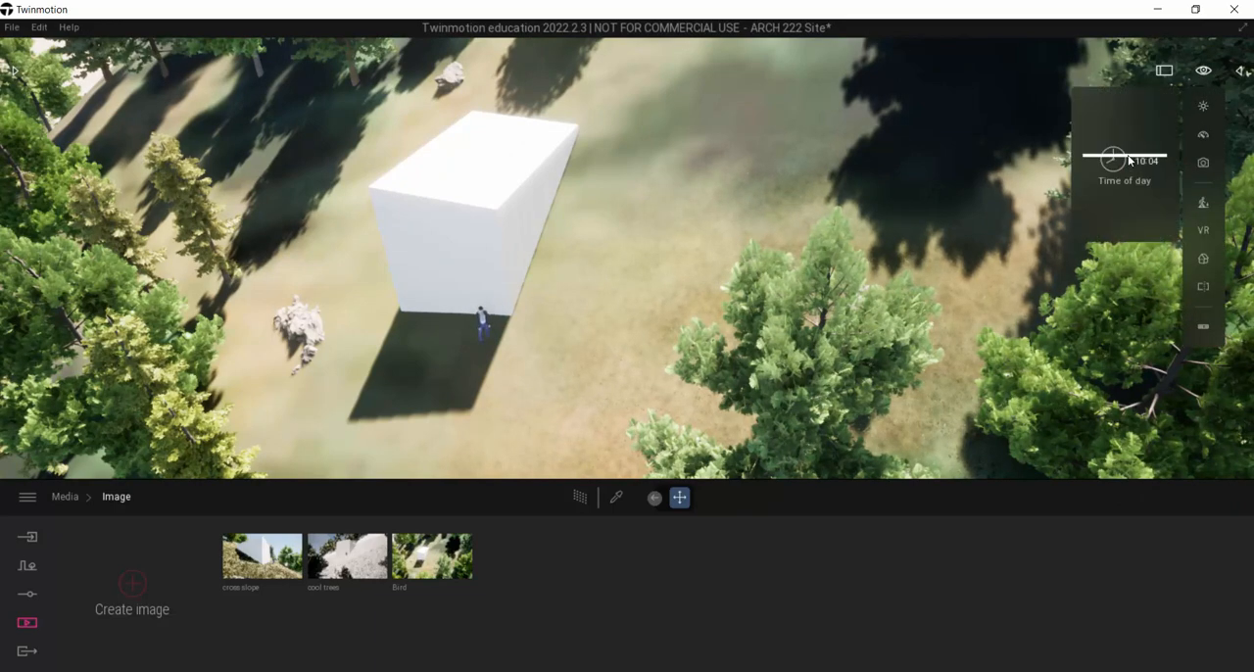
pyautogui.moveTo(1128, 163)
pyautogui.mouseDown()
pyautogui.moveTo(1111, 164)
pyautogui.moveTo(1134, 159)
pyautogui.mouseUp()
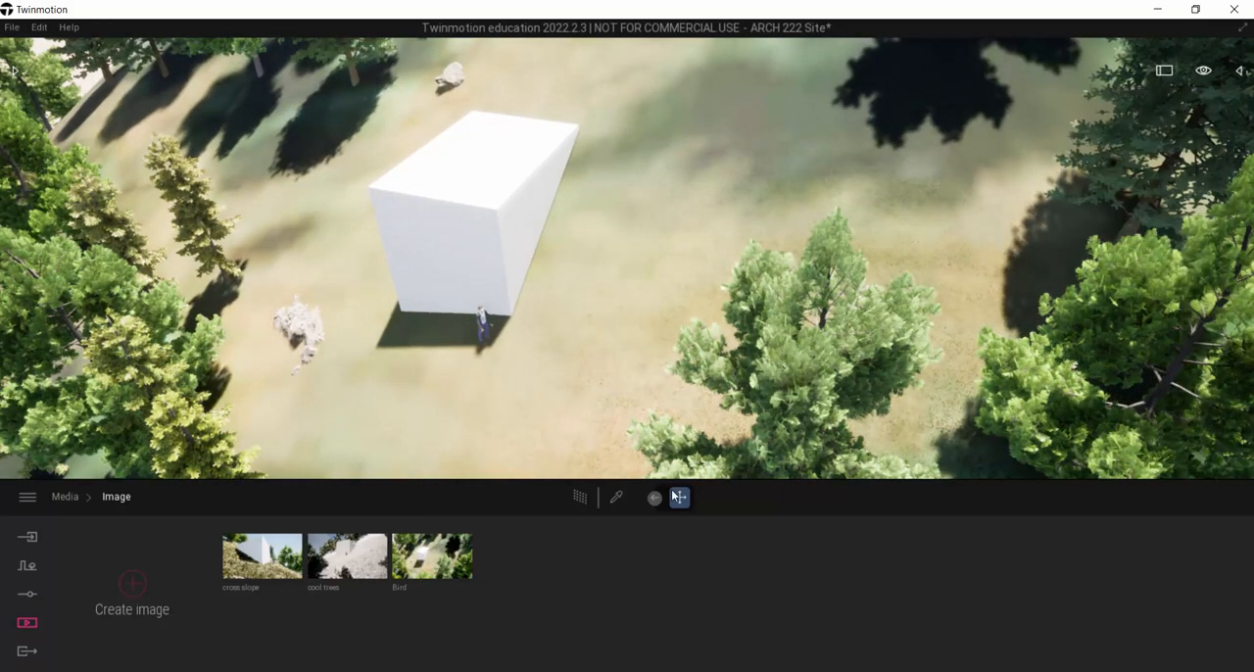
# Step: Switch between the cross slope, cool trees and Bird images to compare their individual lighting and weather settings
pyautogui.click(284, 570)
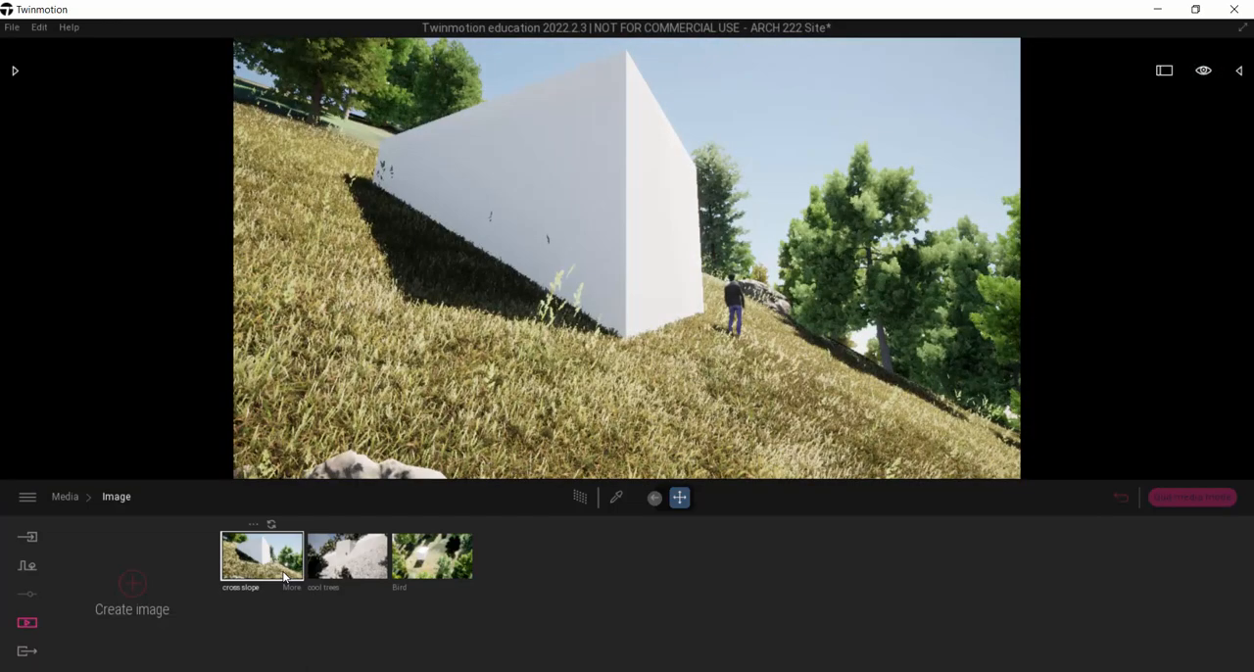
pyautogui.click(348, 558)
pyautogui.click(432, 556)
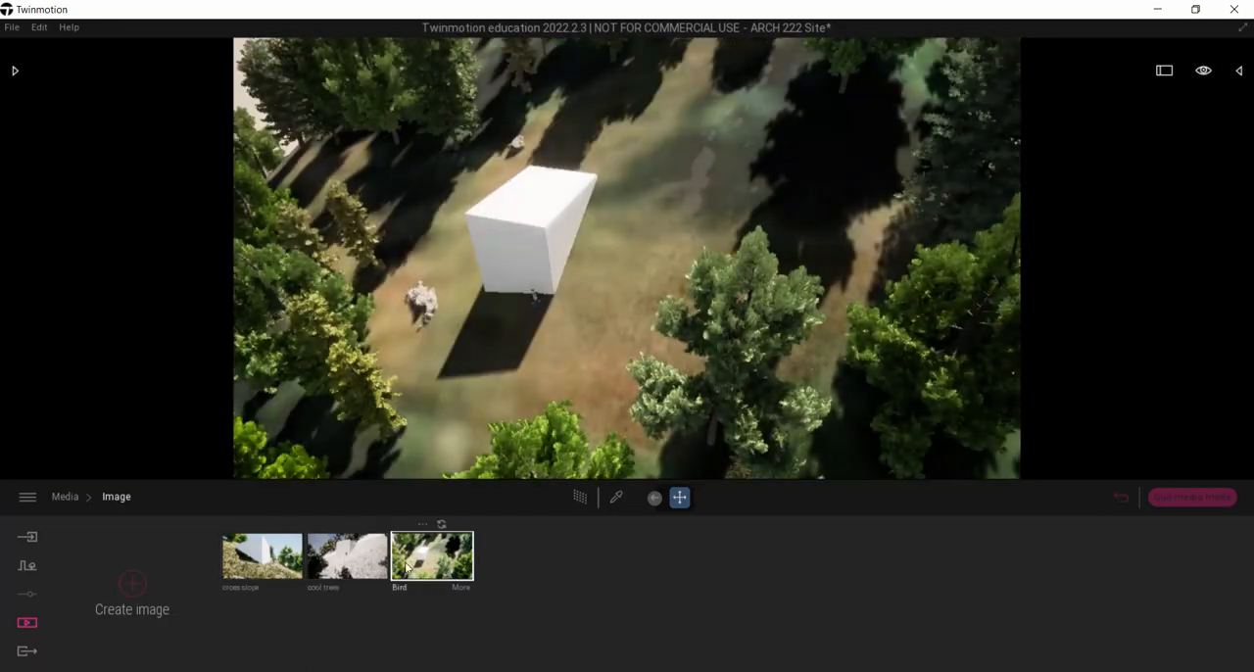
pyautogui.click(267, 564)
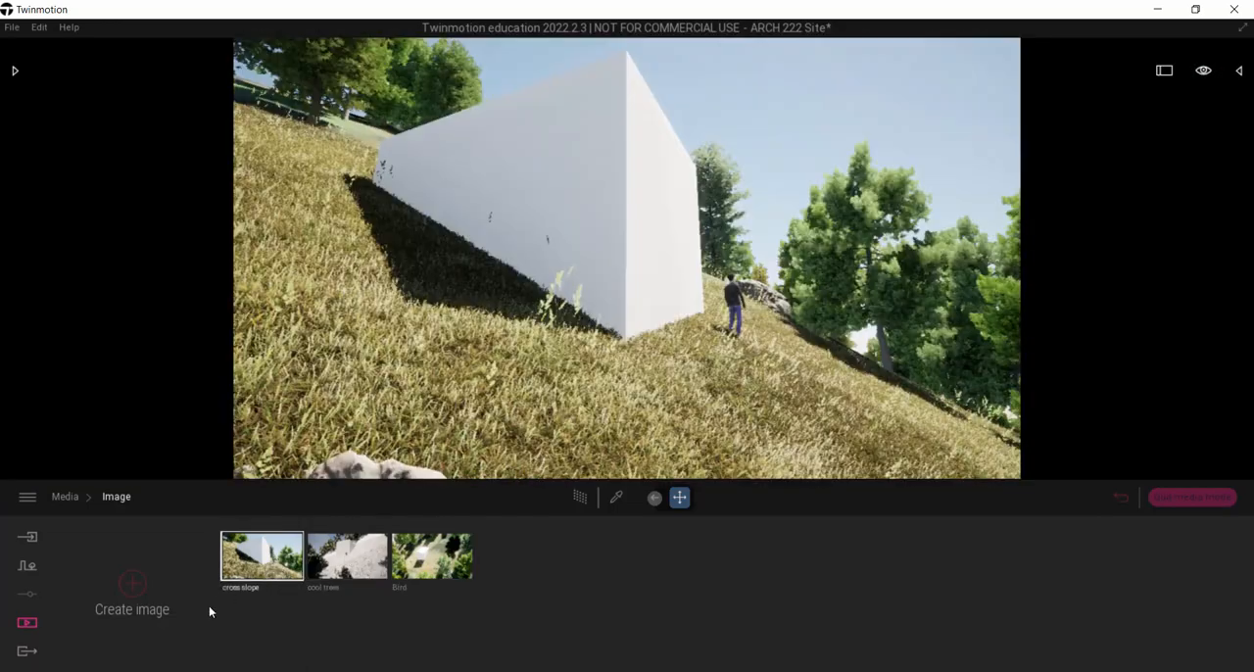
pyautogui.click(347, 557)
pyautogui.click(439, 566)
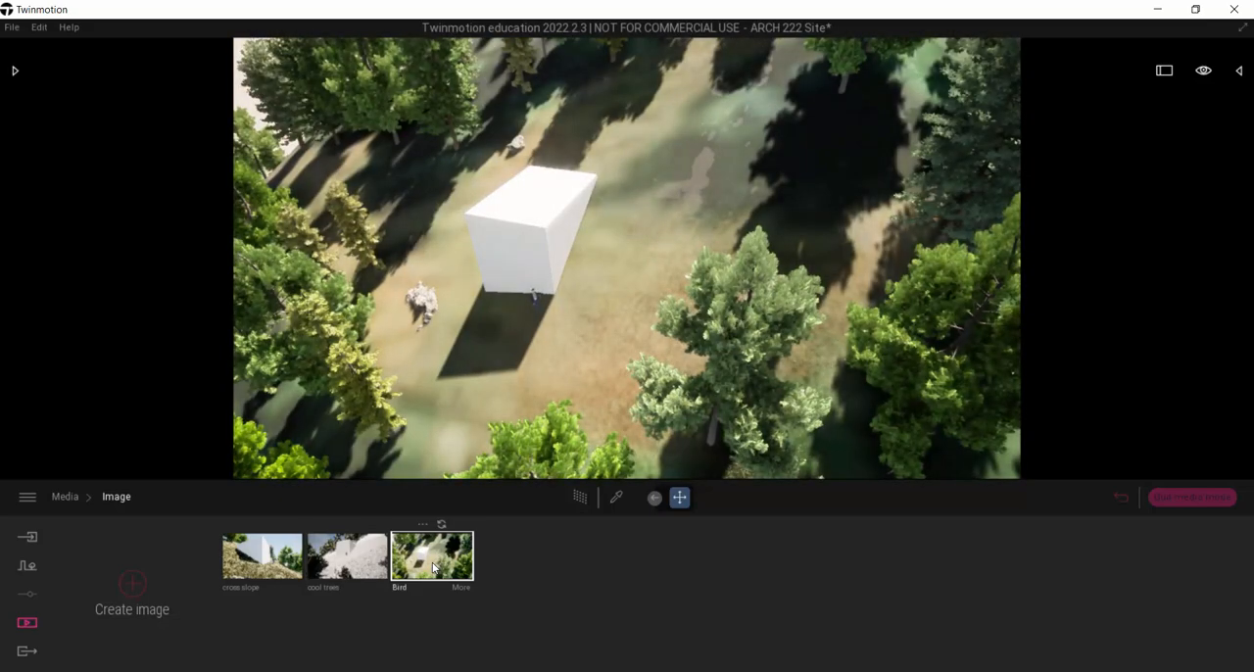
pyautogui.click(337, 568)
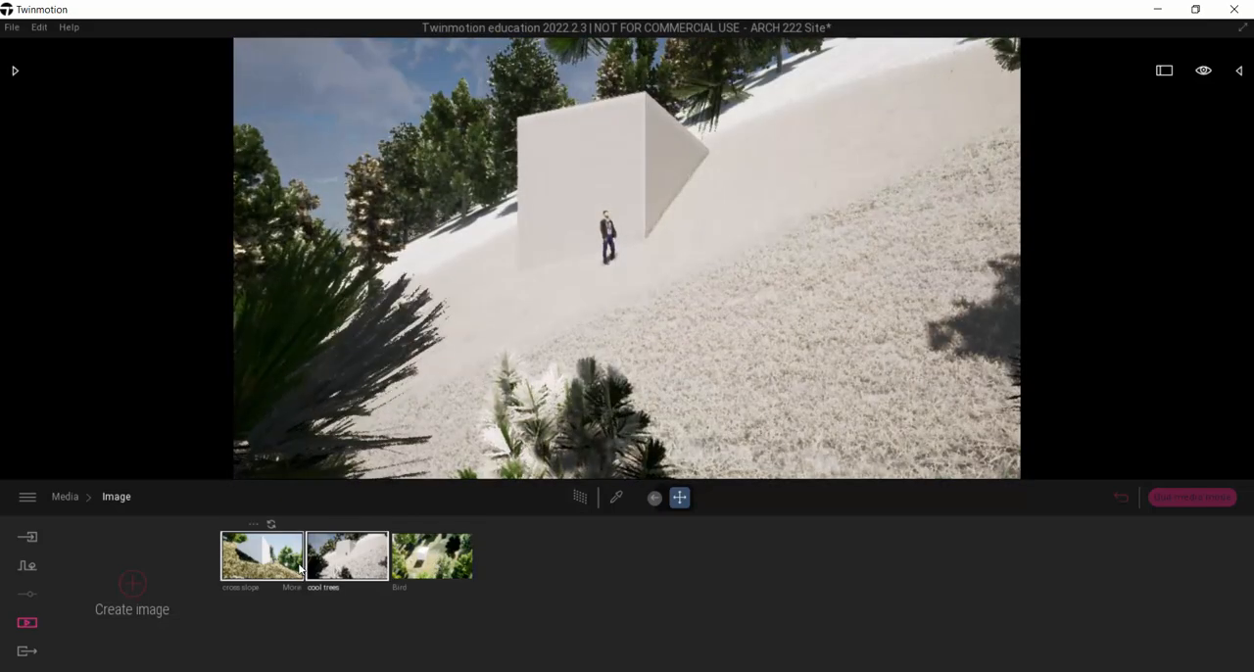
pyautogui.click(297, 570)
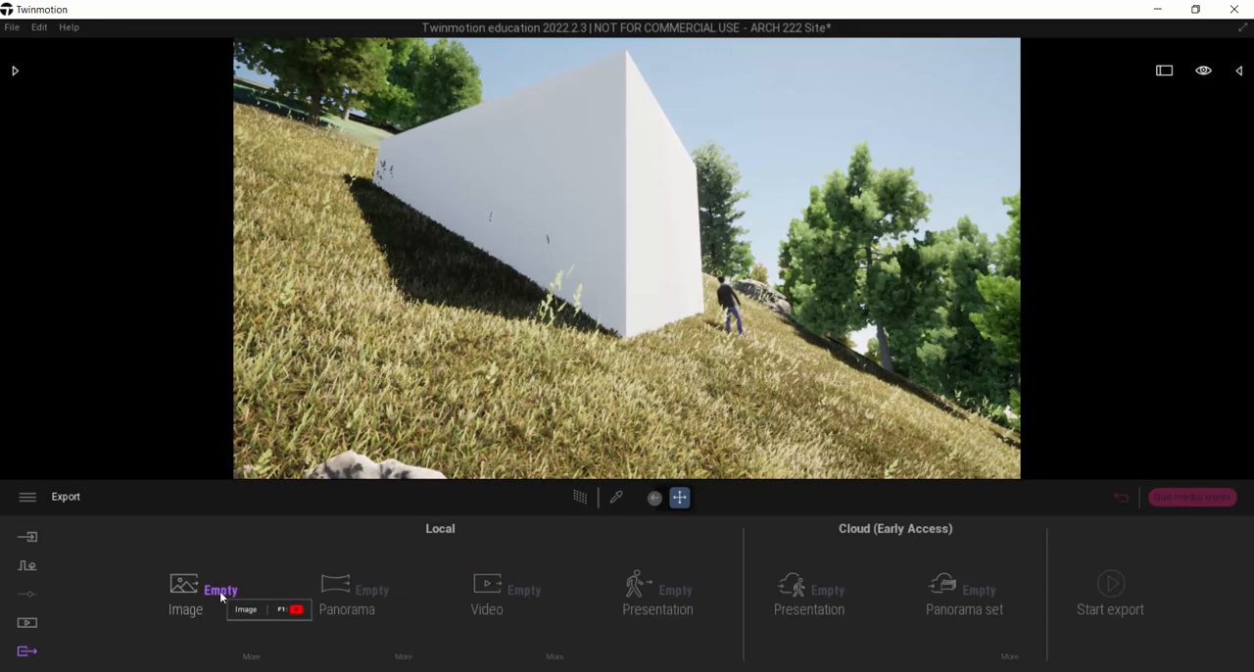
# Step: Select the cross slope, cool trees and Bird images for local export and open the image export settings
pyautogui.click(222, 595)
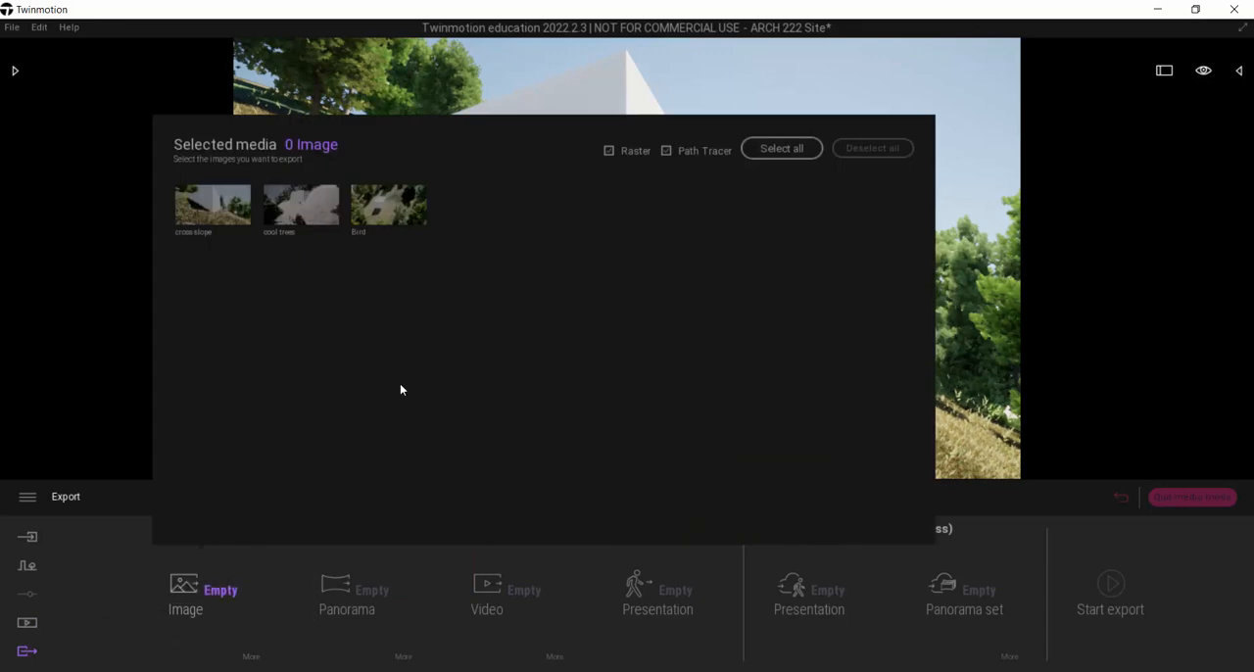
pyautogui.click(213, 204)
pyautogui.click(301, 204)
pyautogui.click(383, 204)
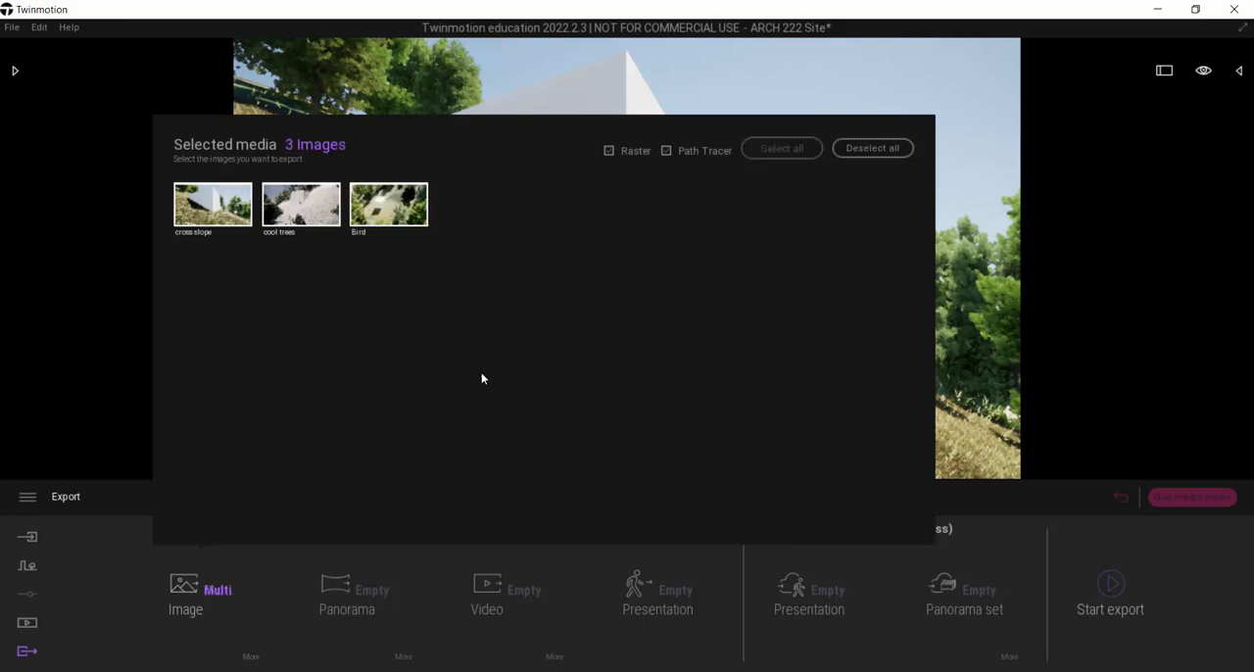
pyautogui.click(303, 510)
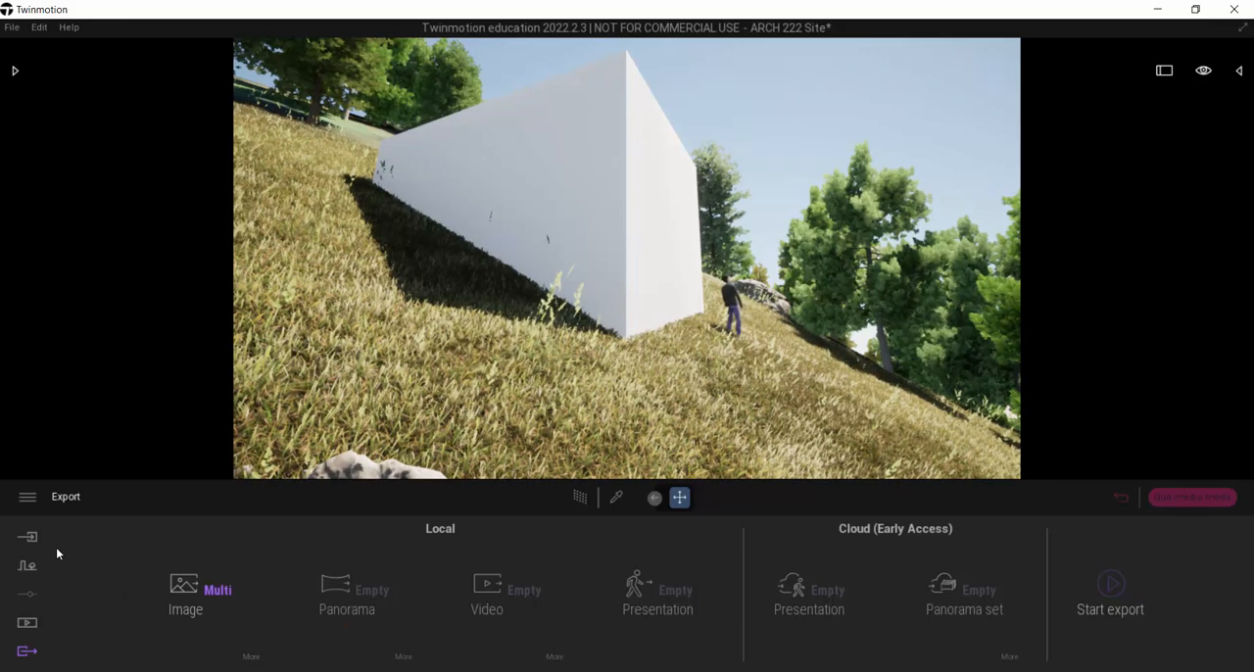
pyautogui.click(251, 655)
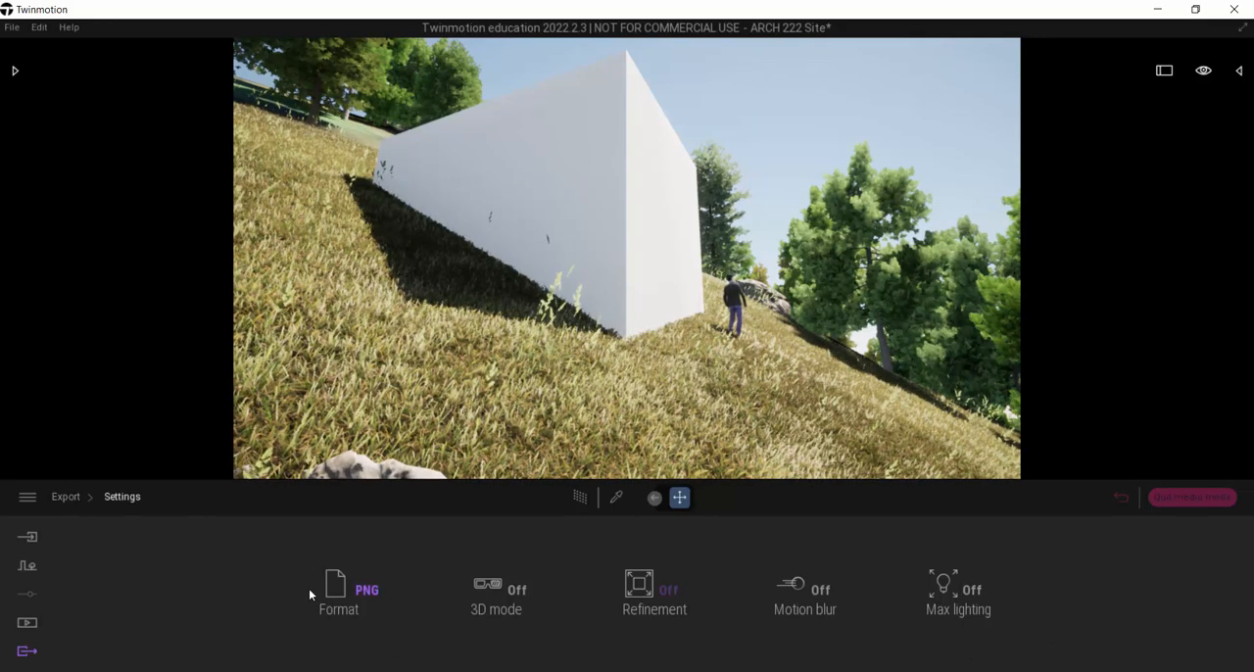
# Step: Open the cross slope image's own settings and review its camera options
pyautogui.click(27, 622)
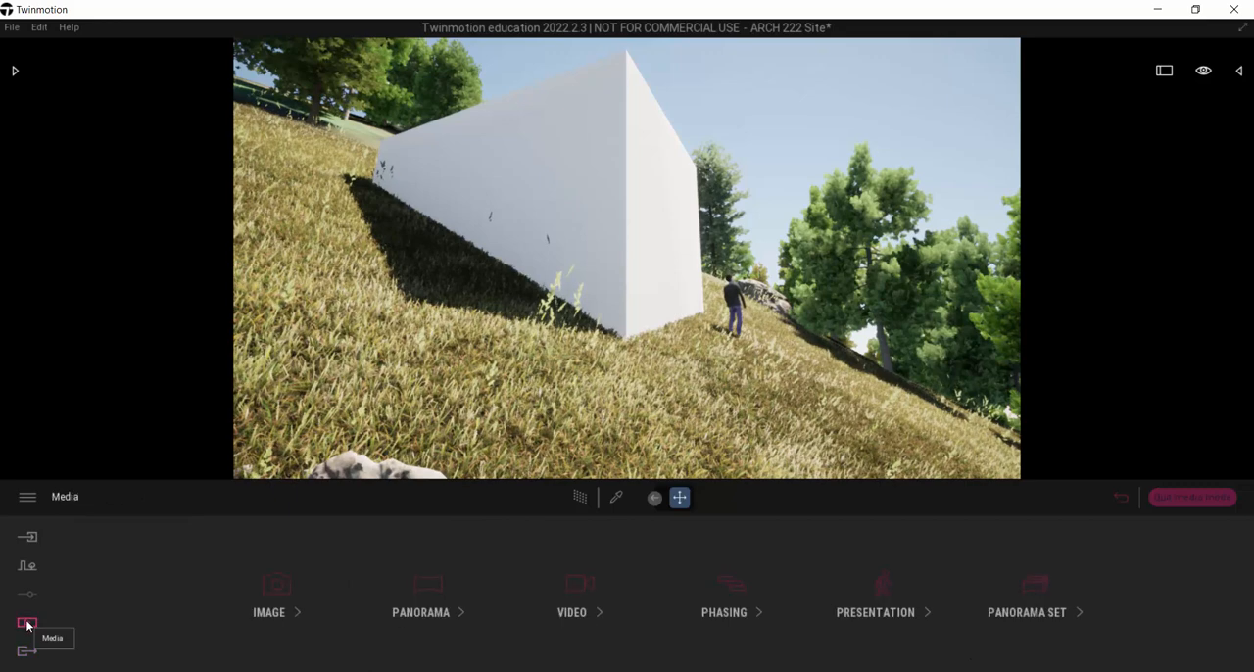
pyautogui.click(280, 591)
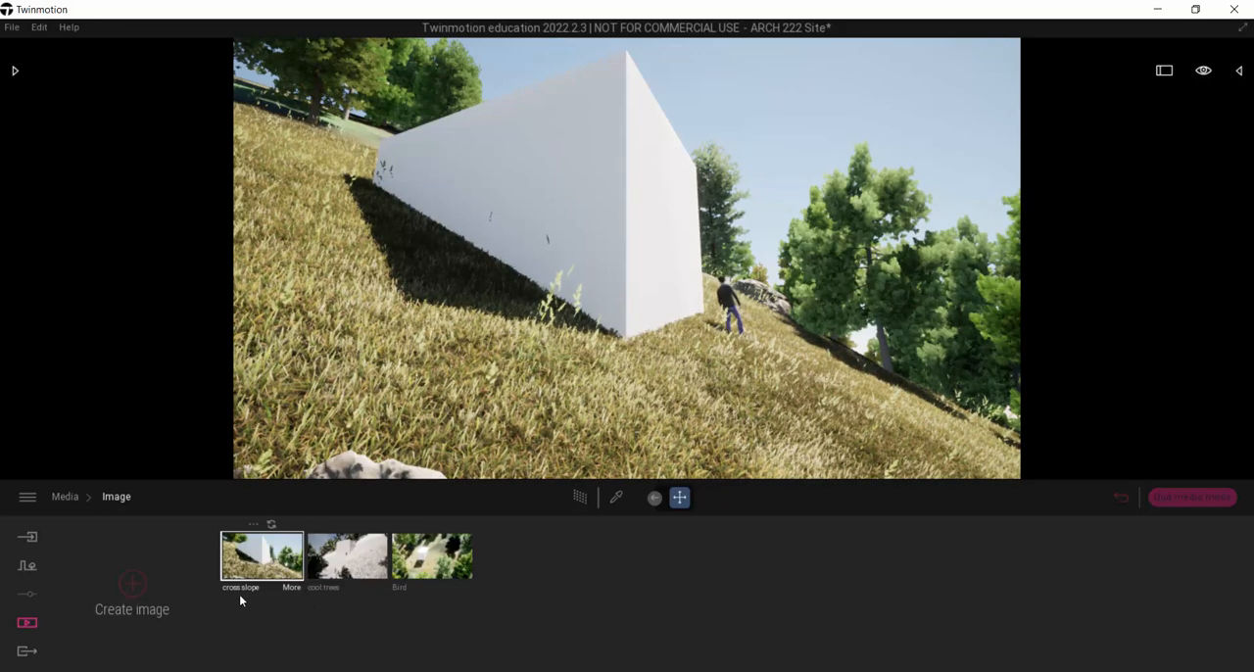
pyautogui.click(290, 588)
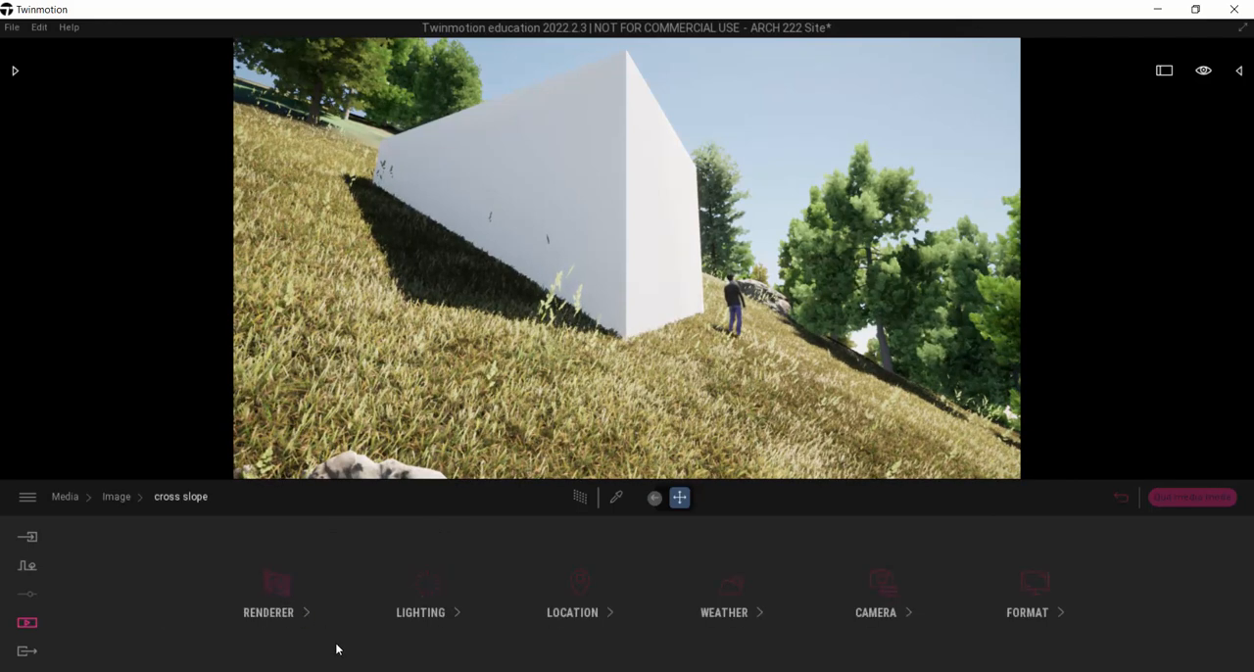
pyautogui.click(891, 591)
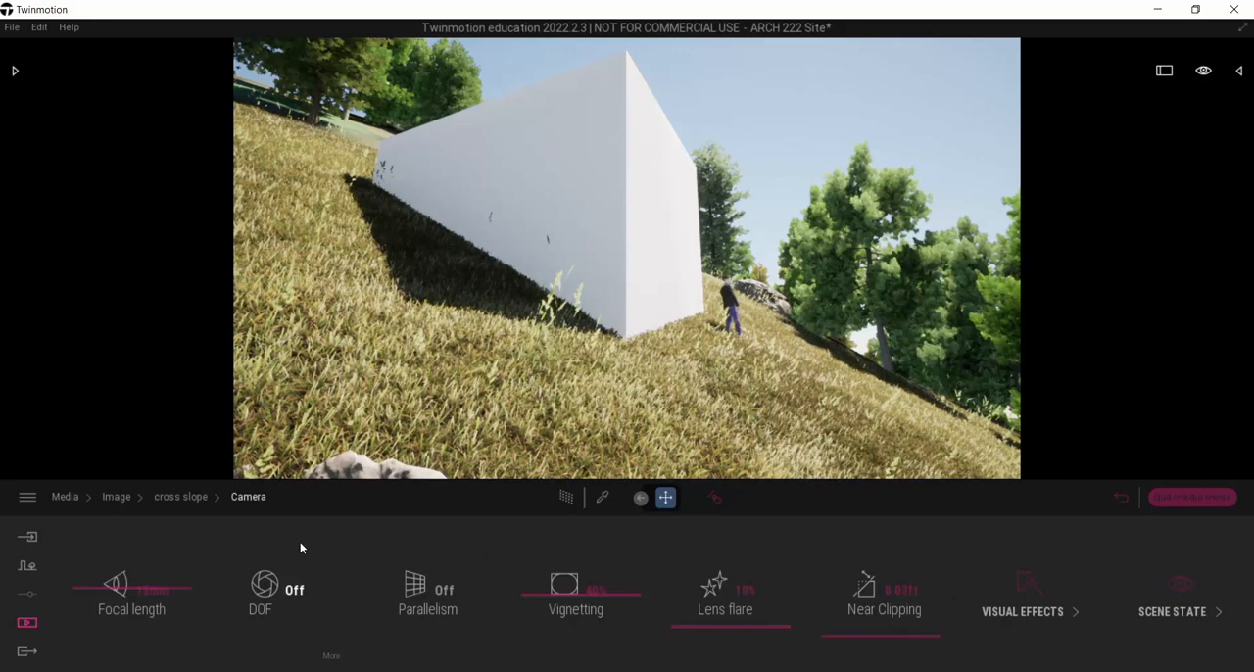
pyautogui.click(180, 498)
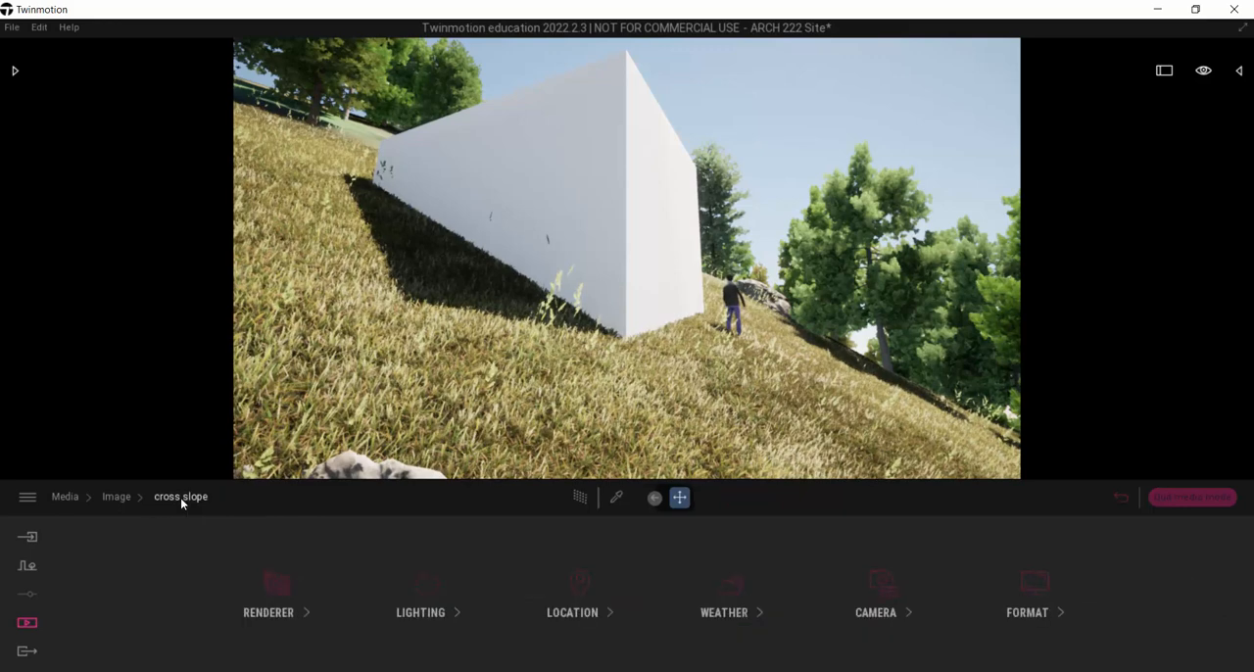
# Step: Review the output size options in the cross slope image's format settings, keeping 2K Full HD 1920x1080
pyautogui.click(1034, 585)
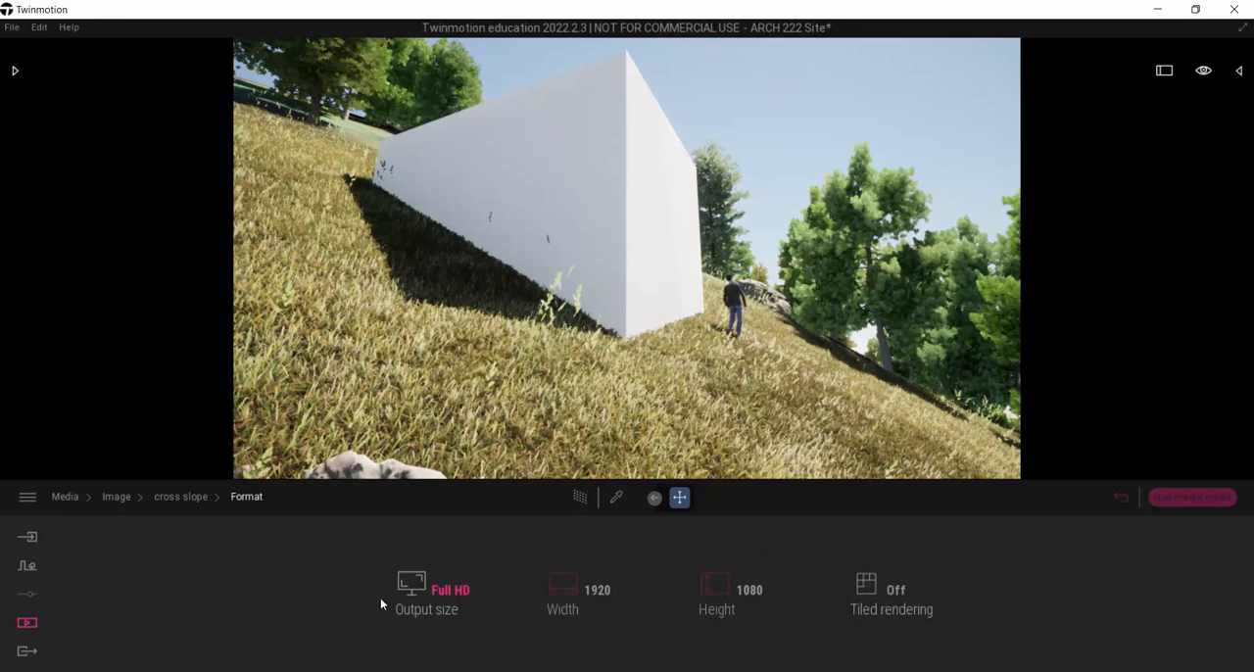
pyautogui.click(443, 592)
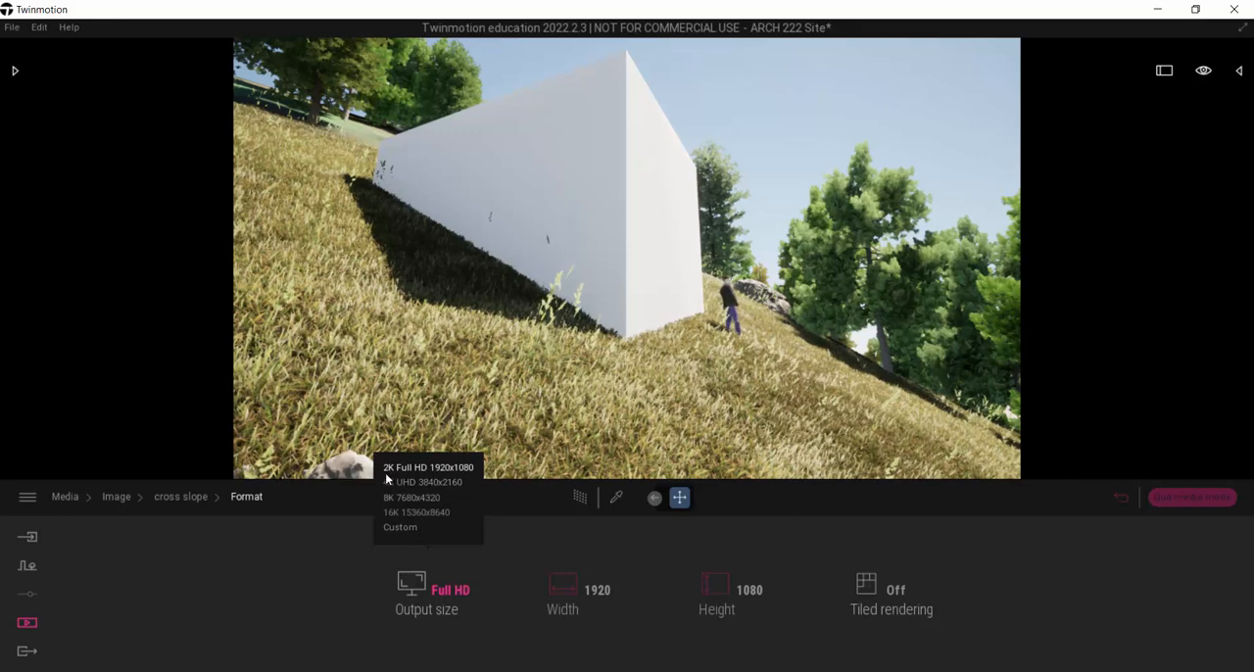
pyautogui.click(472, 465)
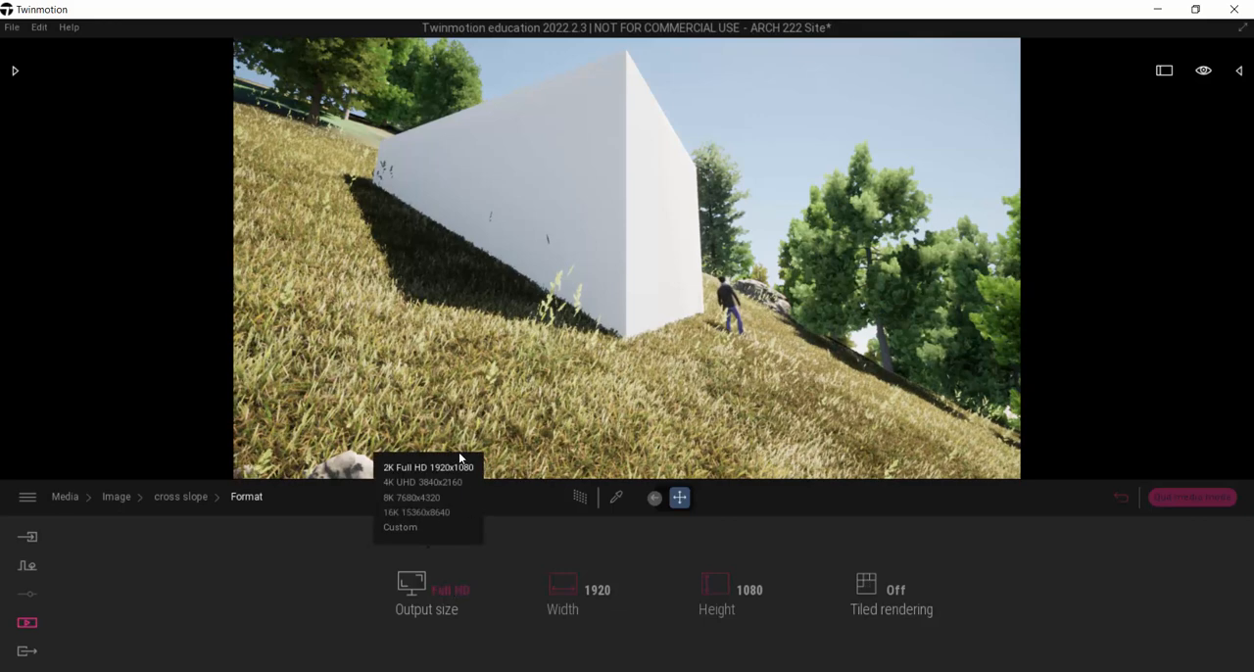
pyautogui.click(440, 592)
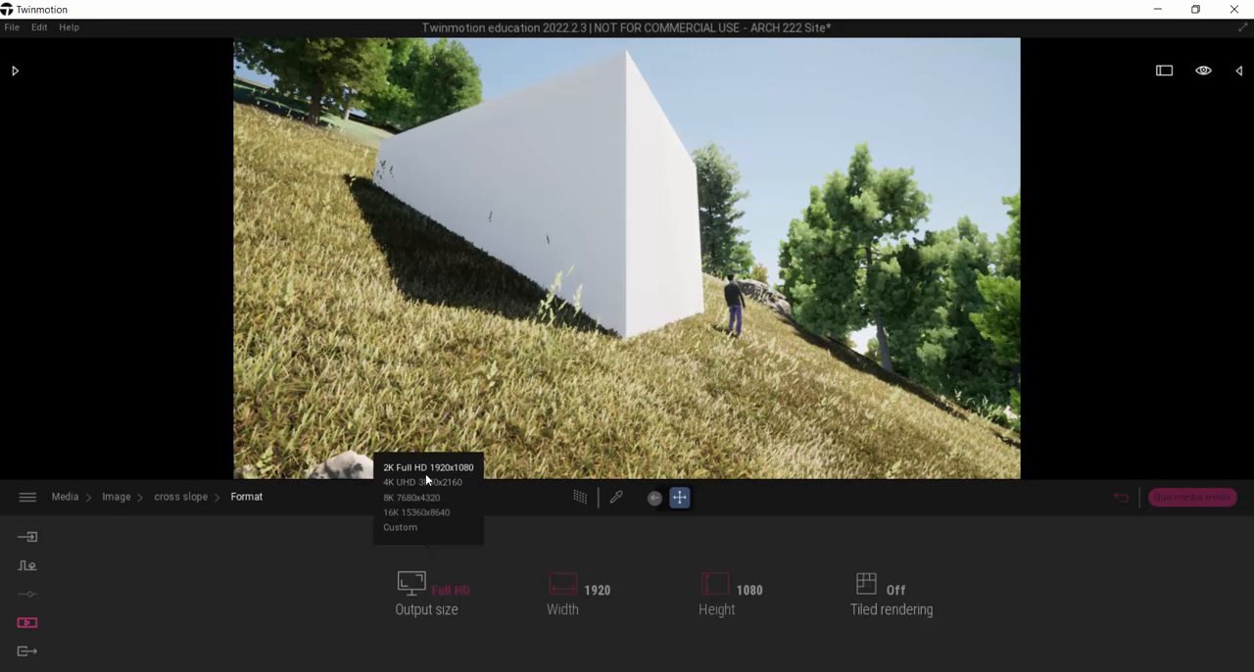
pyautogui.click(325, 570)
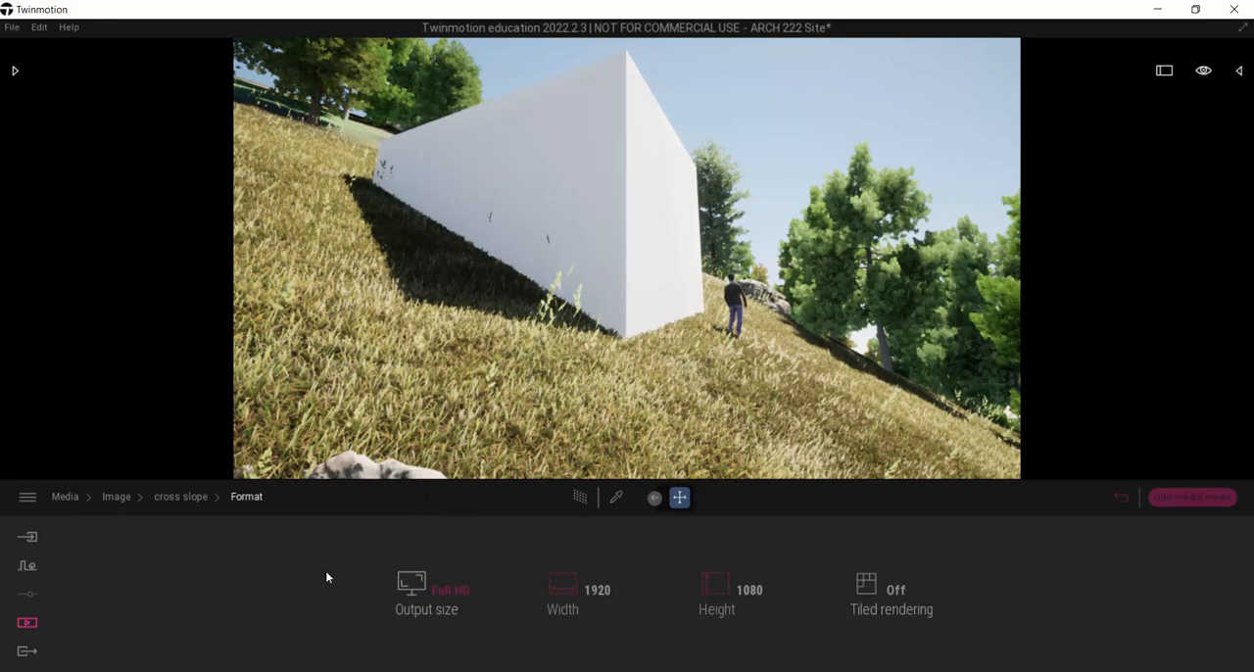
pyautogui.click(451, 589)
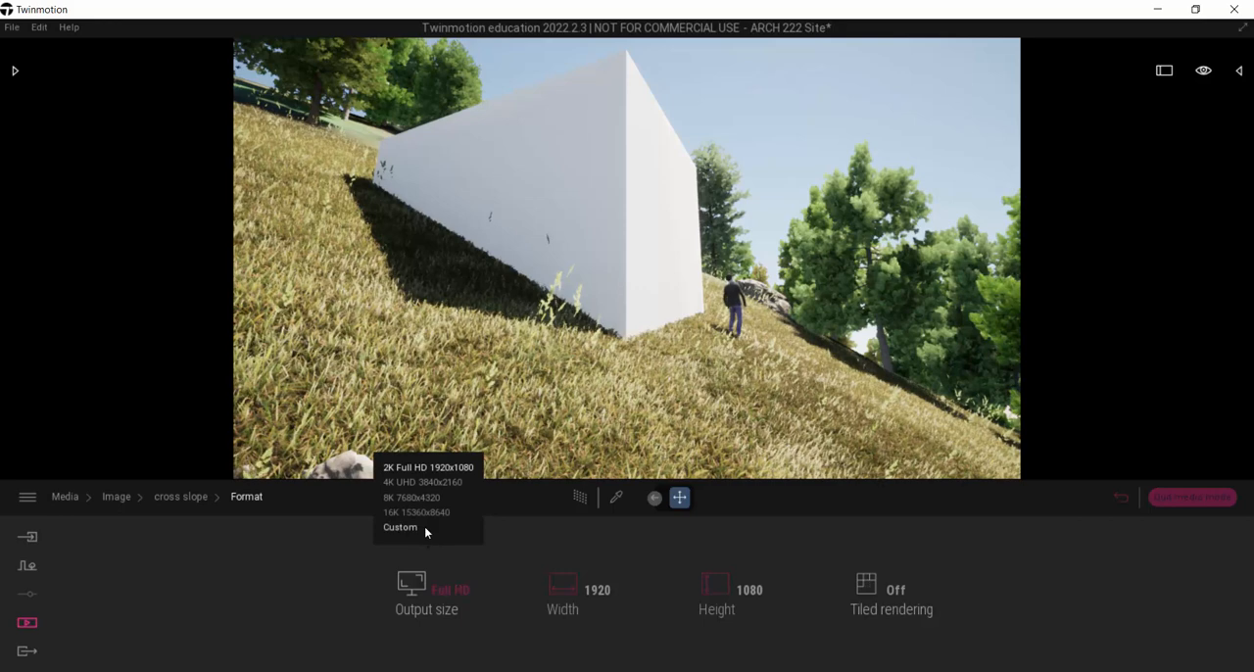
# Step: Export the selected images locally to the Desktop folder
pyautogui.click(26, 652)
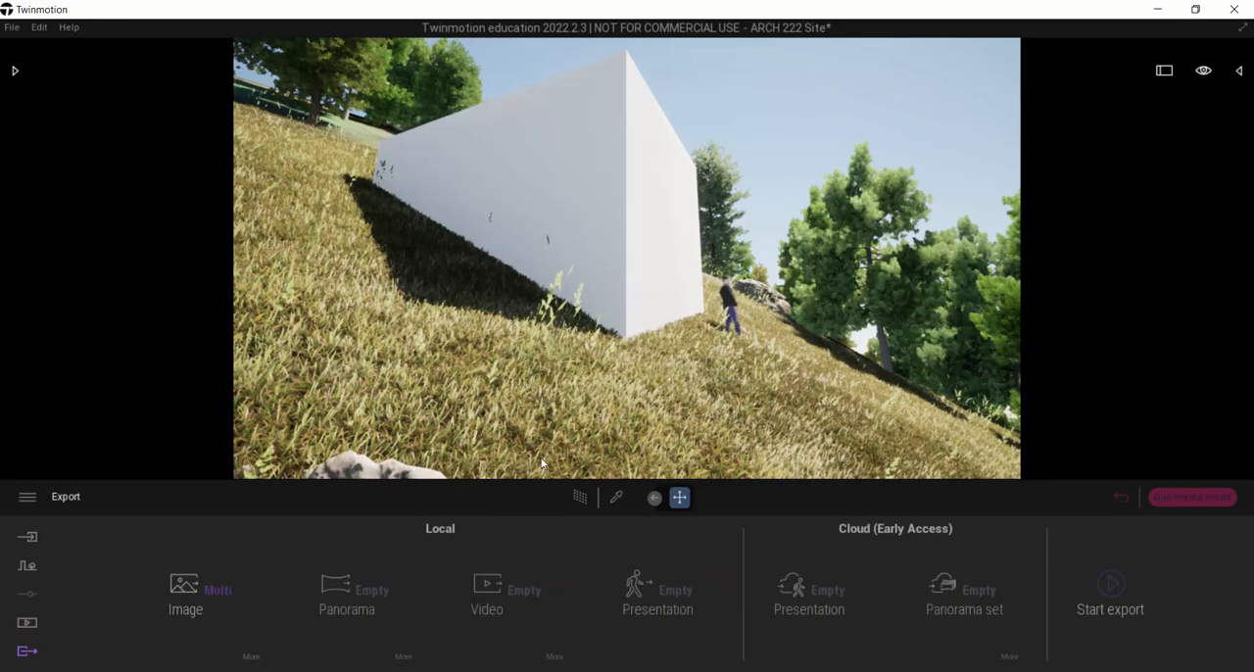
pyautogui.click(1114, 585)
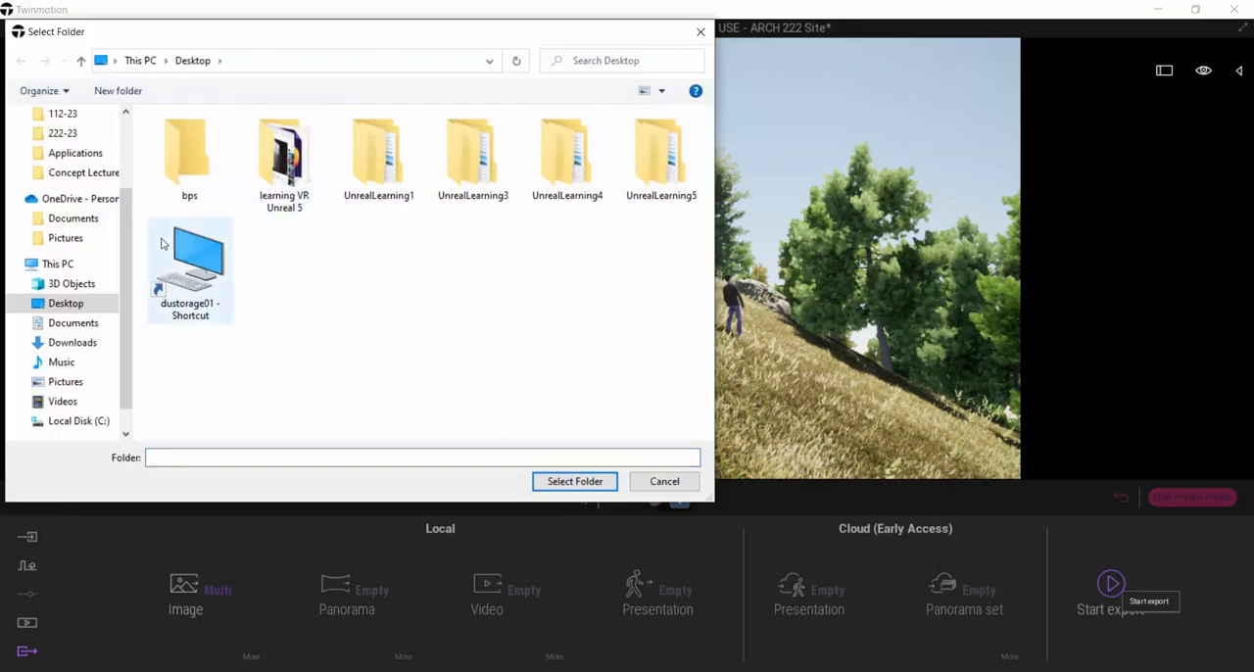
pyautogui.click(575, 482)
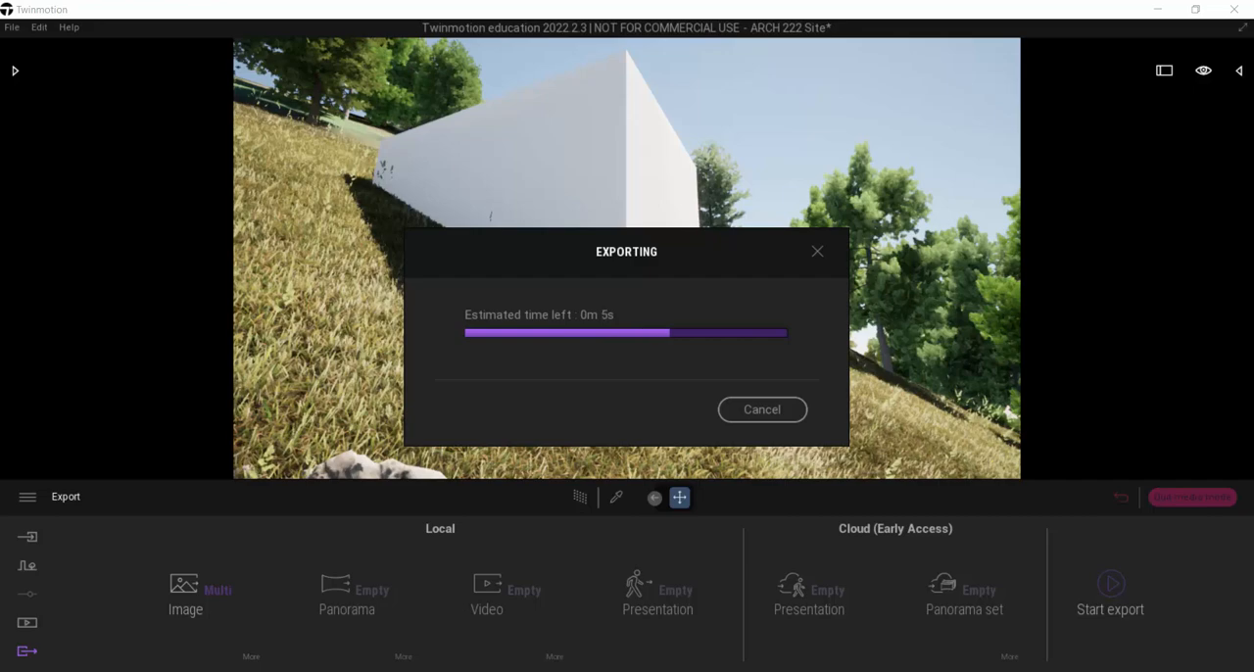
# Step: Switch to the Desktop folder in File Explorer and view the exported cool trees.png, cross slope.png and Bird.png images
pyautogui.moveTo(0, 83); pyautogui.dragTo(691, 43)
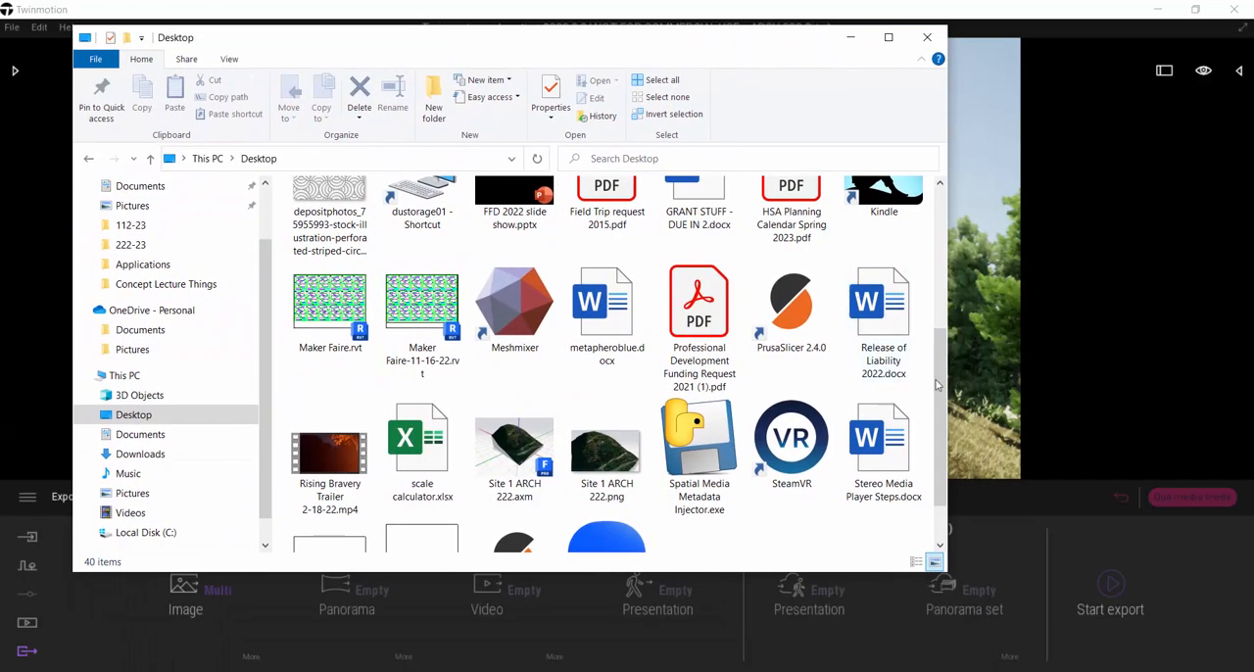
pyautogui.moveTo(941, 383); pyautogui.dragTo(934, 454)
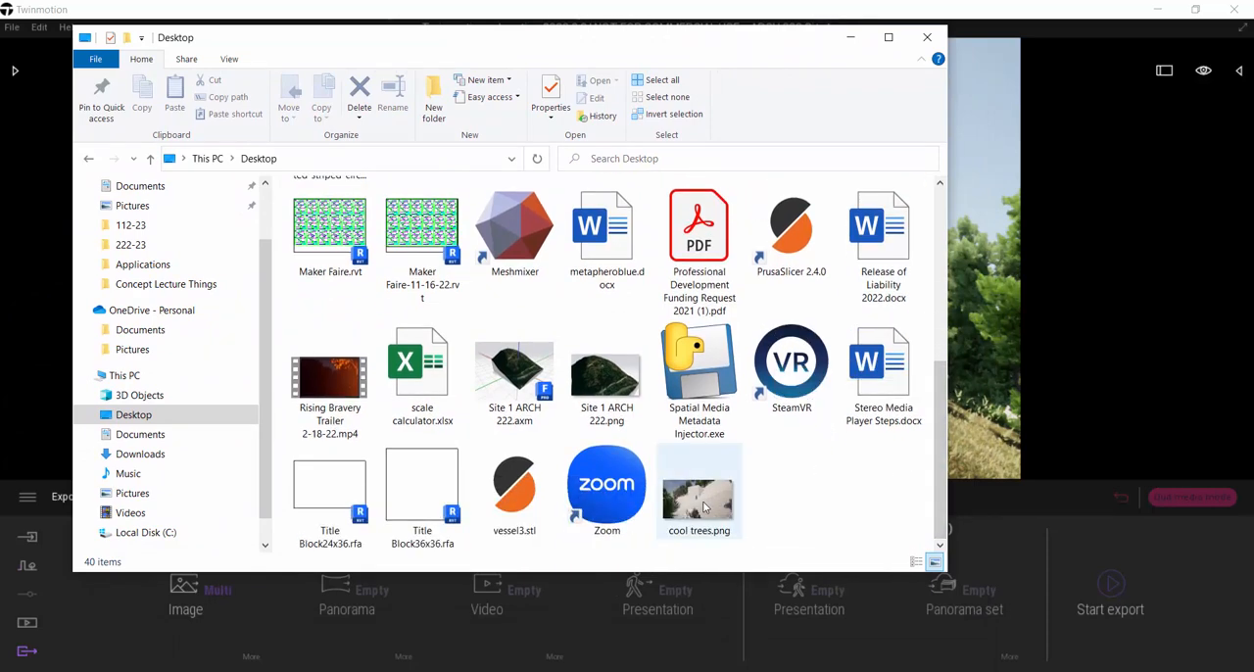
pyautogui.click(705, 505)
pyautogui.doubleClick(706, 504)
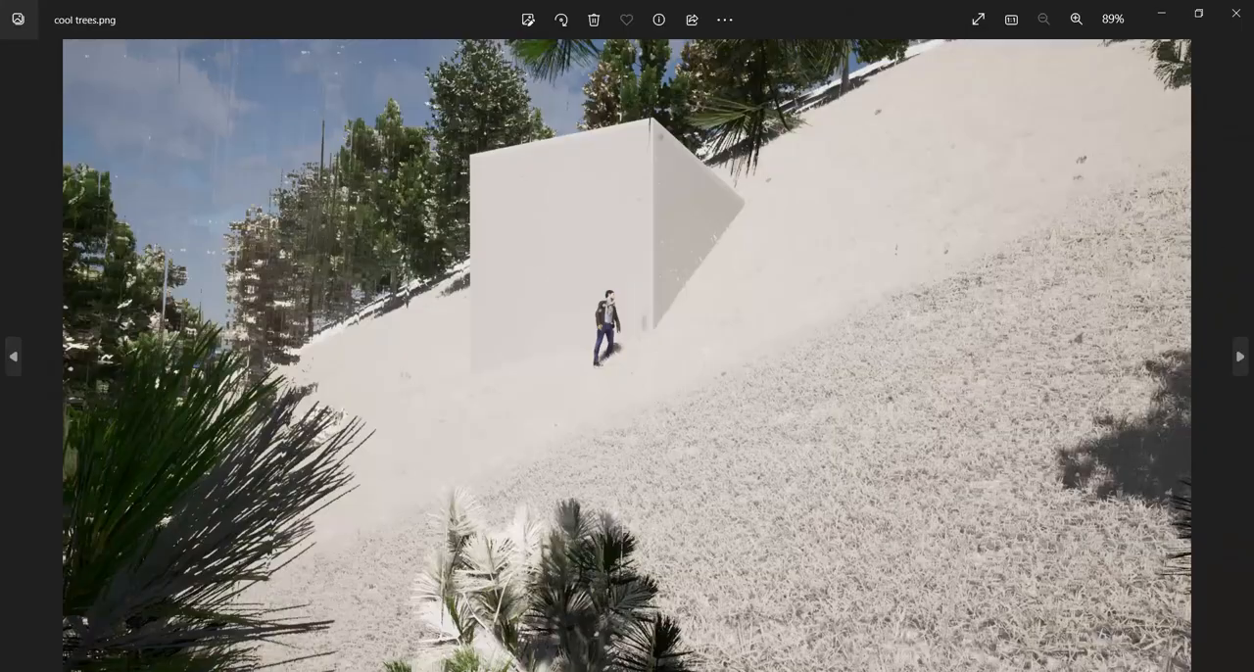
pyautogui.click(1240, 357)
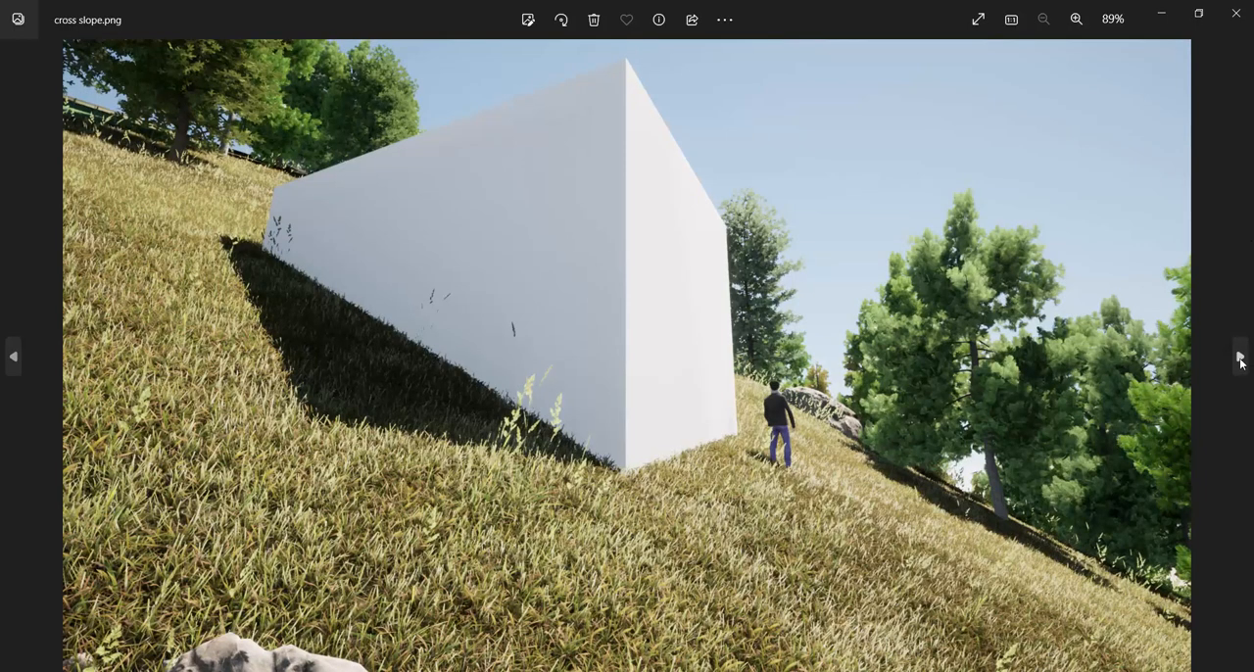
pyautogui.click(1240, 358)
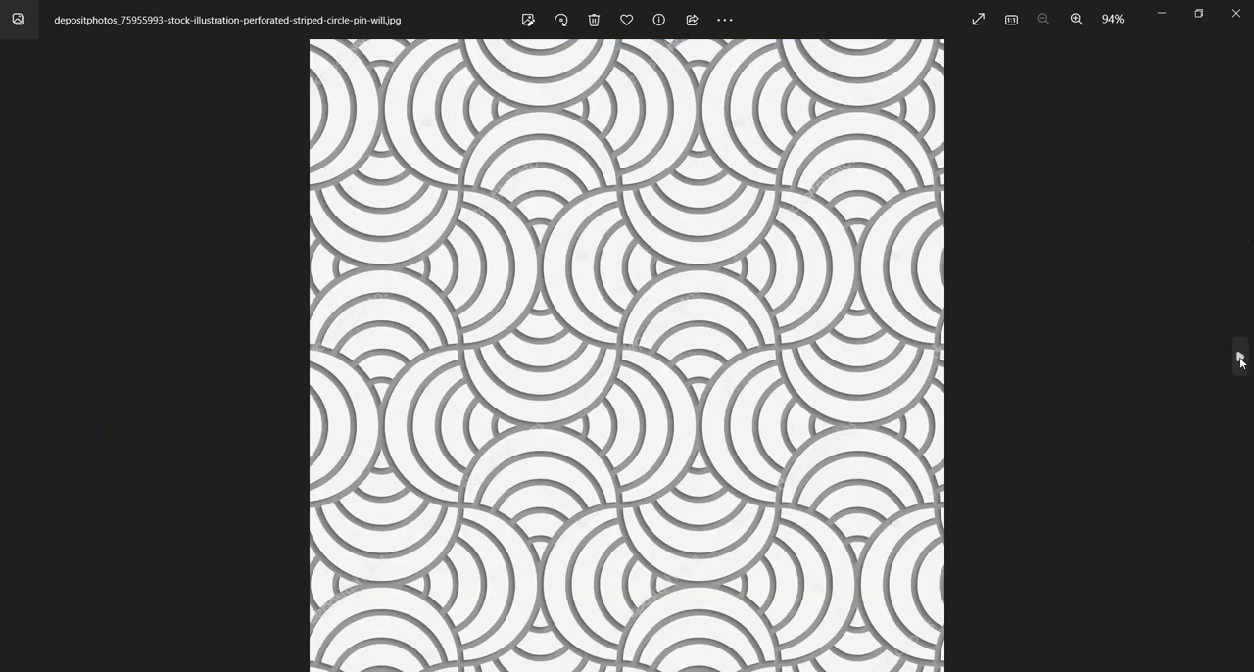
pyautogui.click(1241, 359)
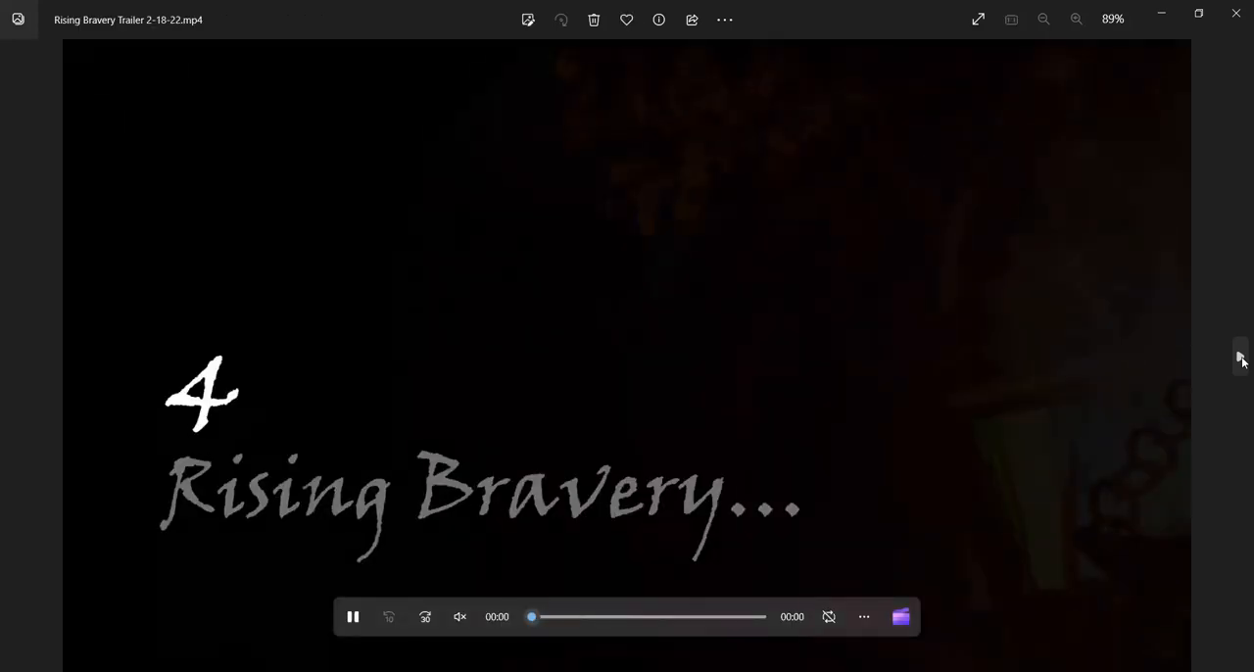
pyautogui.click(1241, 359)
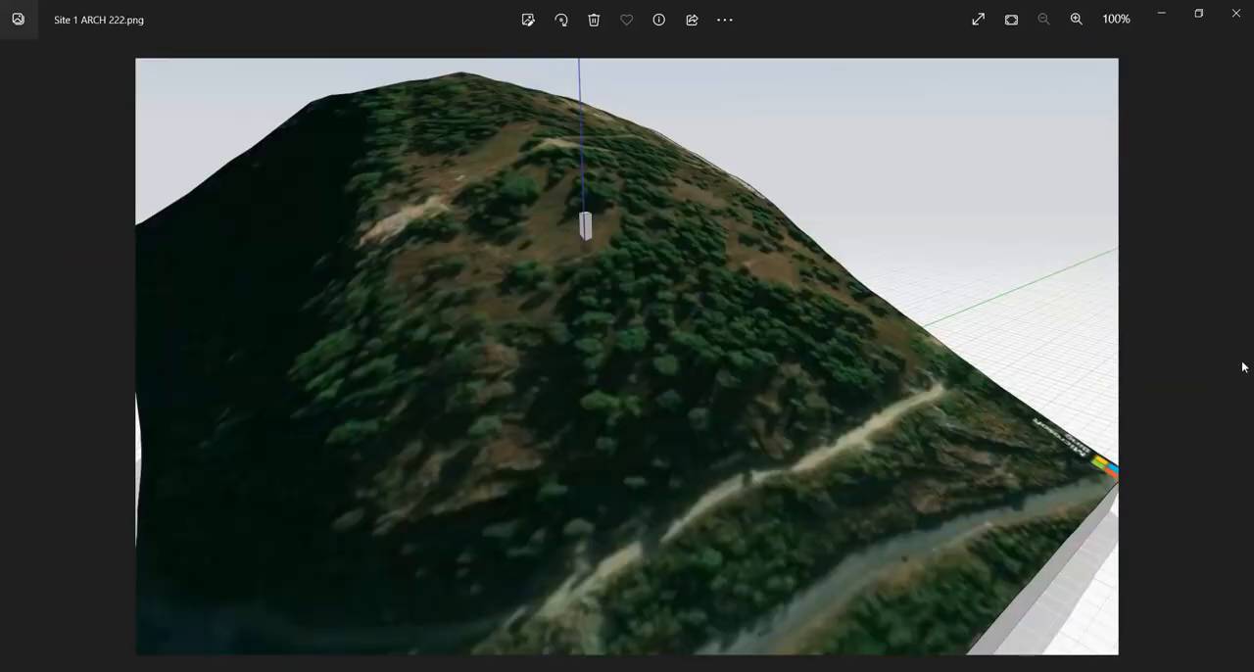
pyautogui.click(1235, 13)
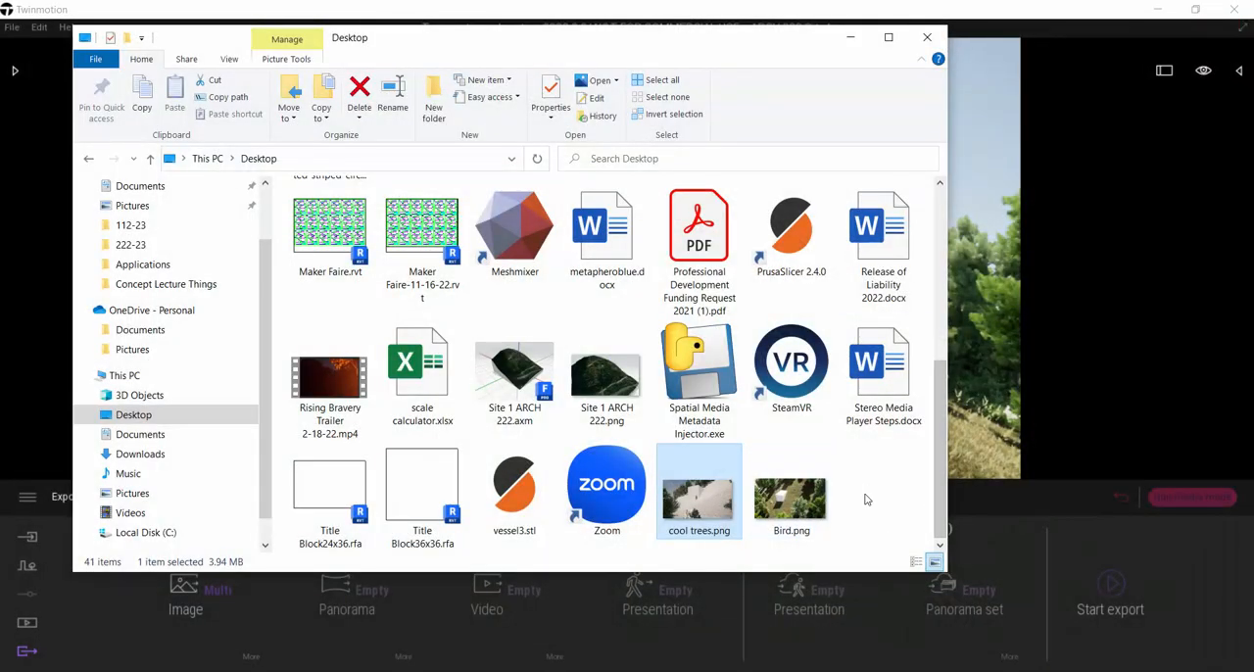
pyautogui.doubleClick(795, 510)
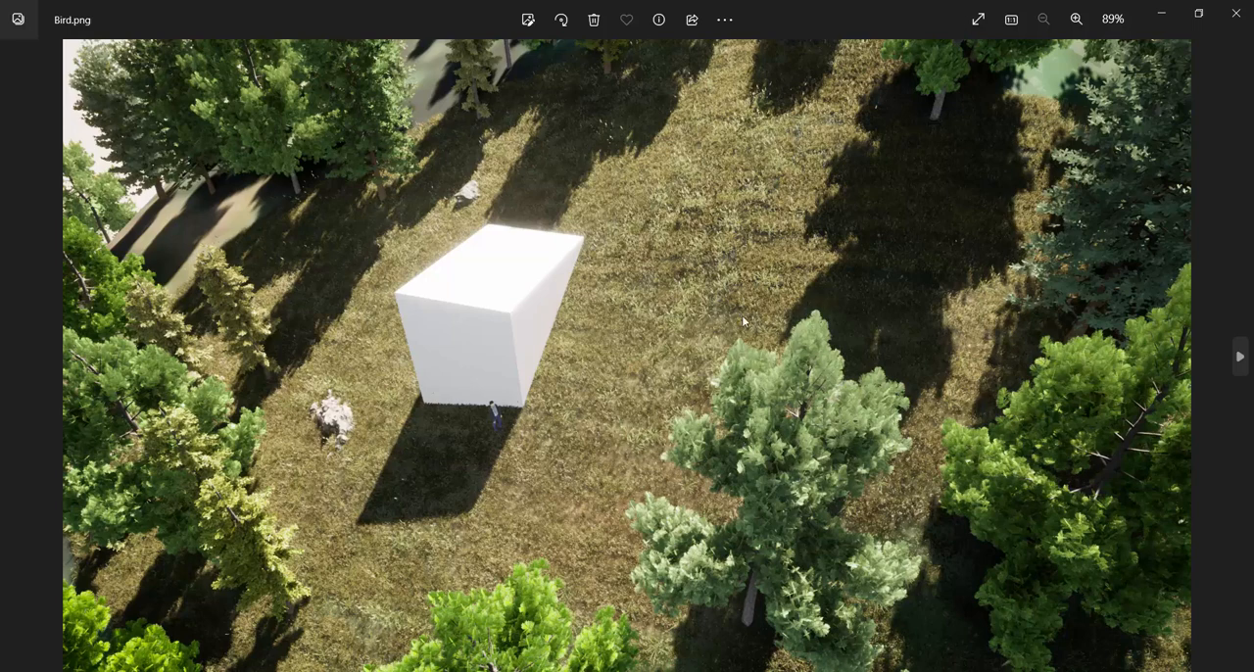
pyautogui.click(1236, 19)
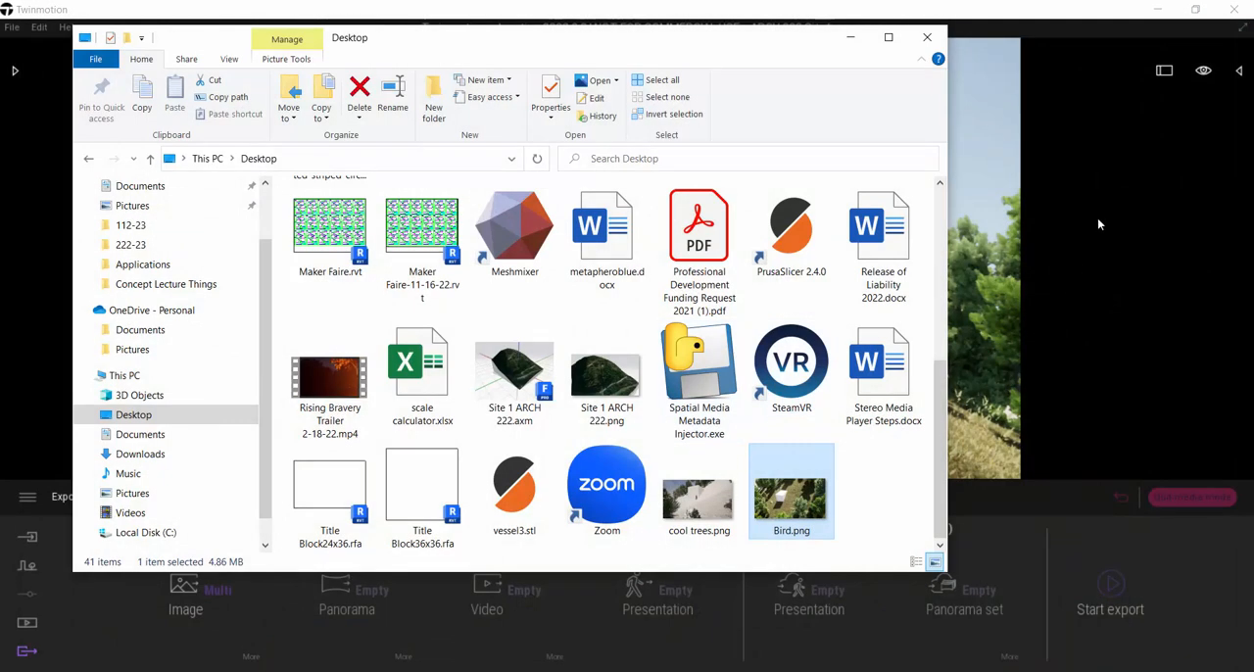